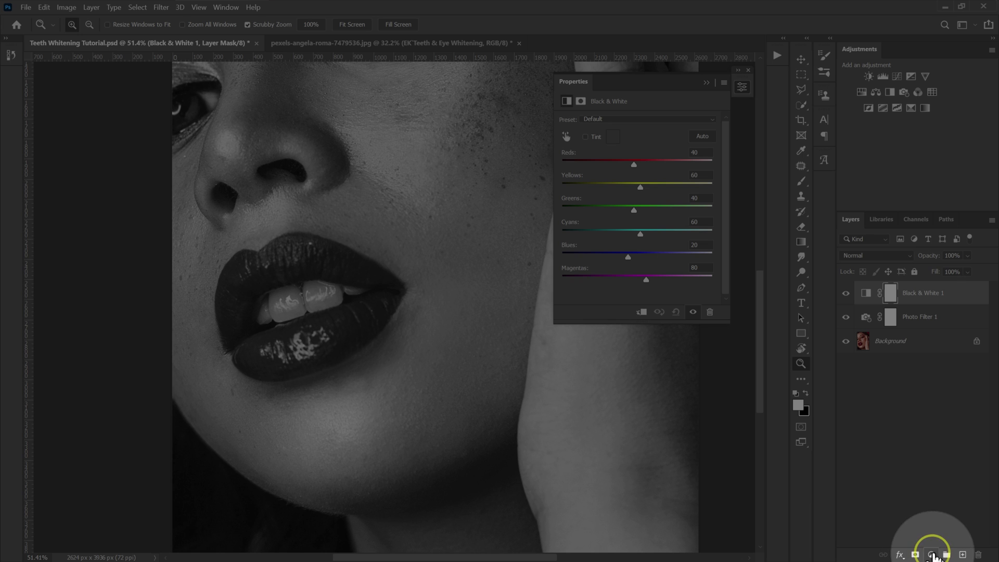
# Add a Curves adjustment layer above Black & White 1 and raise the RGB midpoint from input 126 to output 171
pyautogui.click(932, 555)
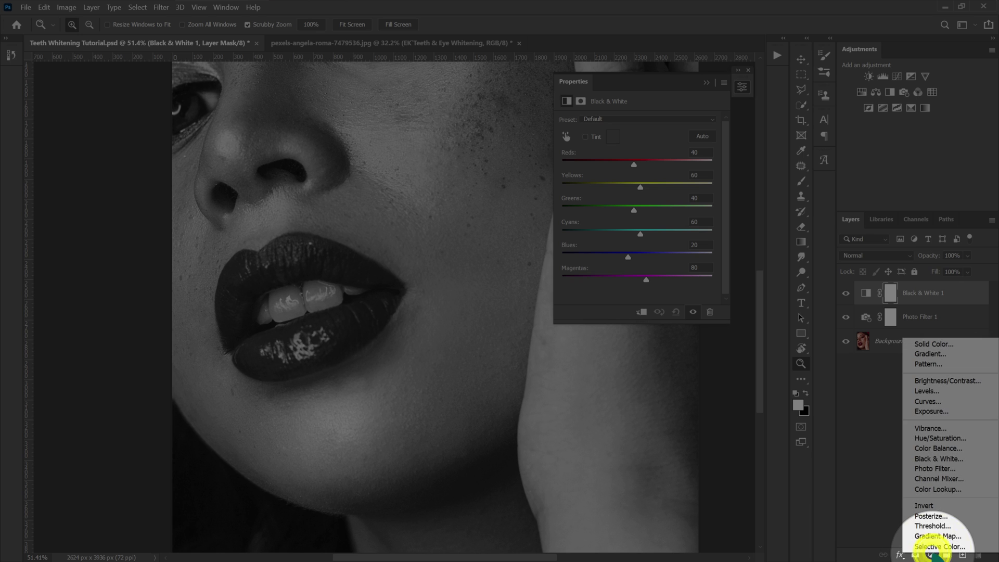
pyautogui.click(929, 401)
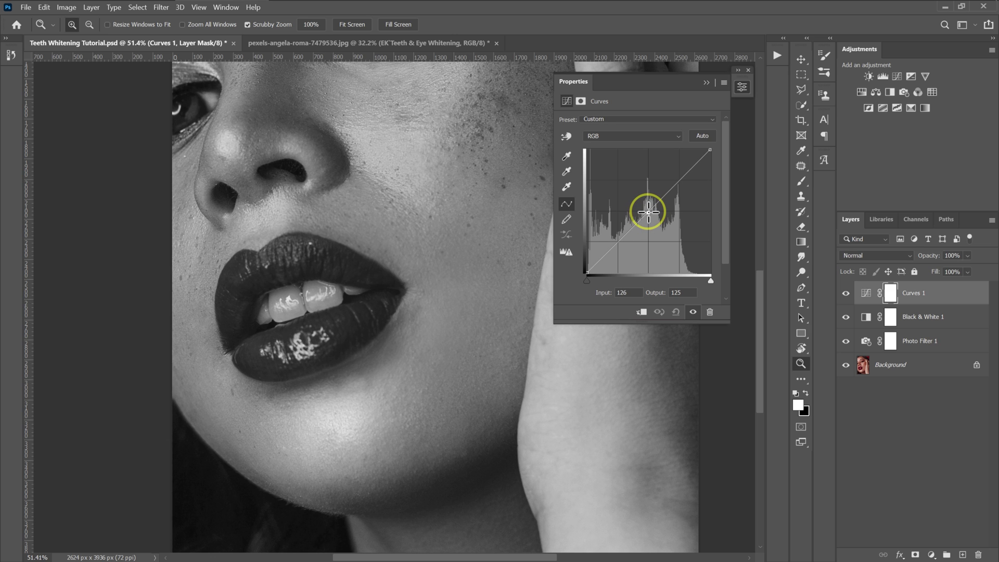
pyautogui.moveTo(649, 212); pyautogui.dragTo(650, 191)
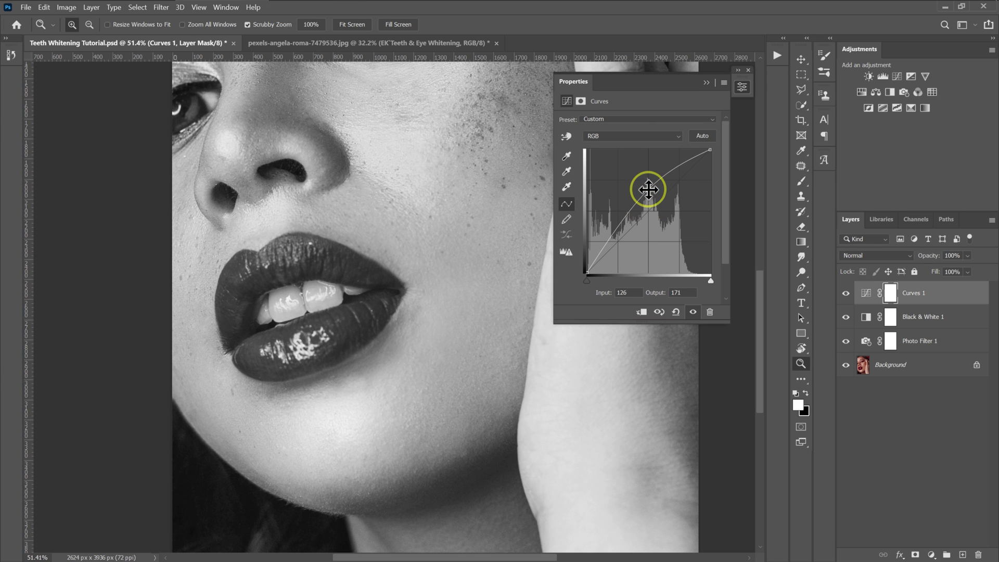
pyautogui.click(916, 298)
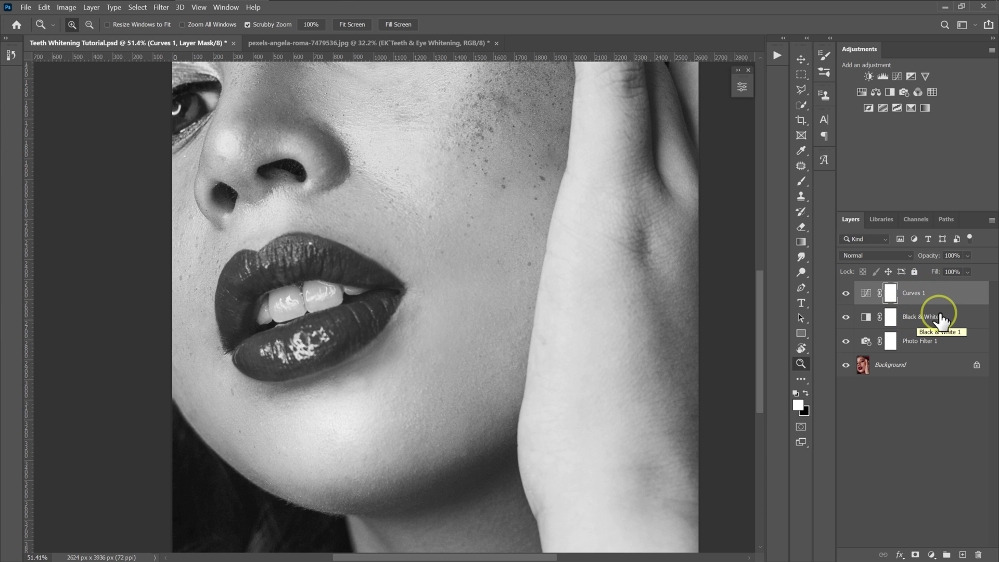
# Create clipping masks for Curves 1 and Black & White 1 so both are clipped to Photo Filter 1
pyautogui.click(940, 297)
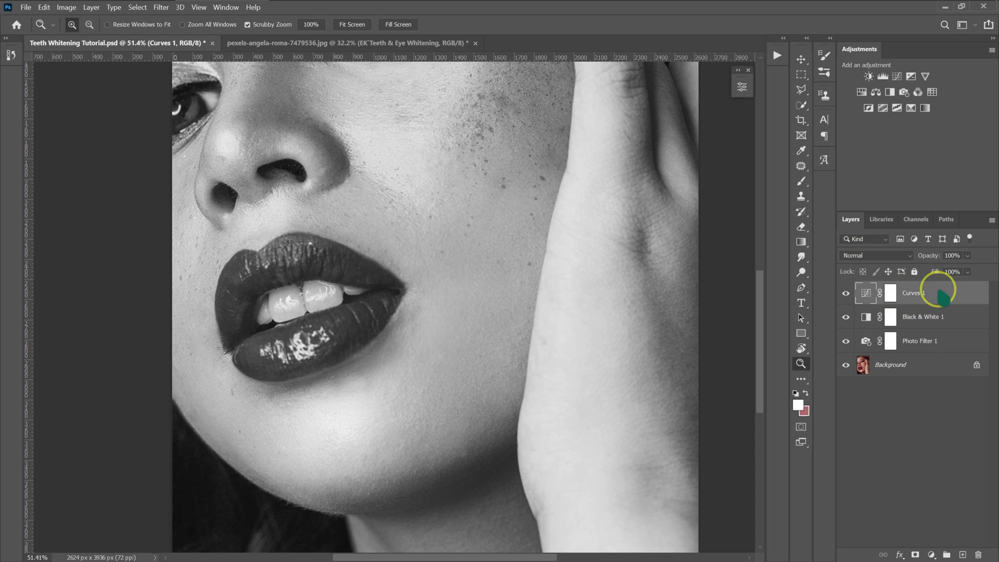
pyautogui.rightClick(941, 294)
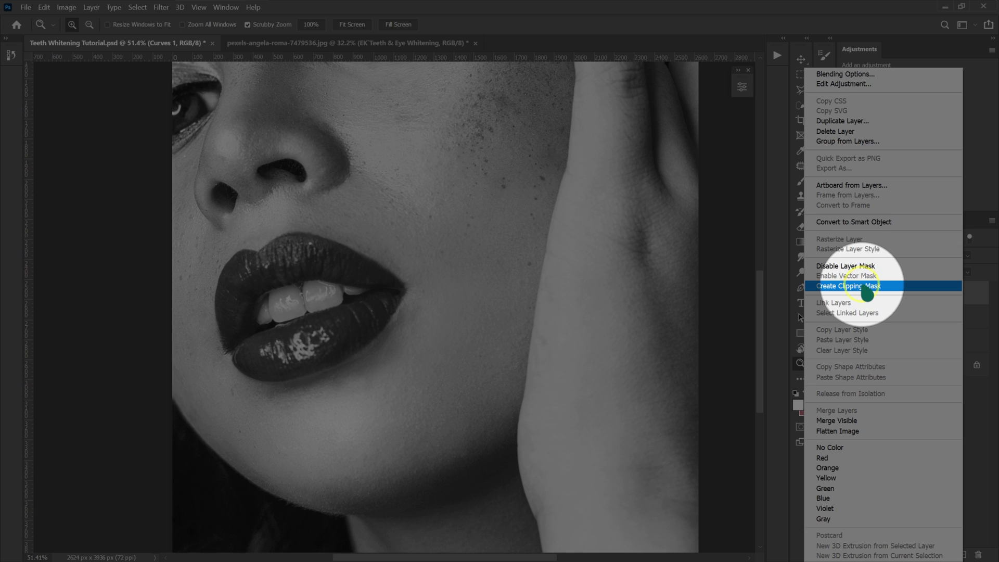
pyautogui.click(867, 287)
pyautogui.click(936, 319)
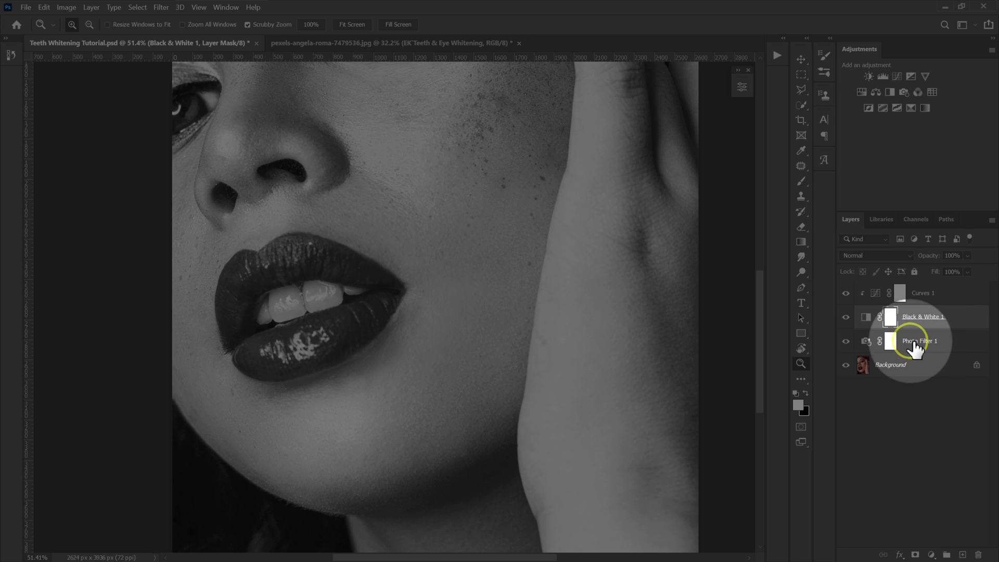
pyautogui.rightClick(956, 323)
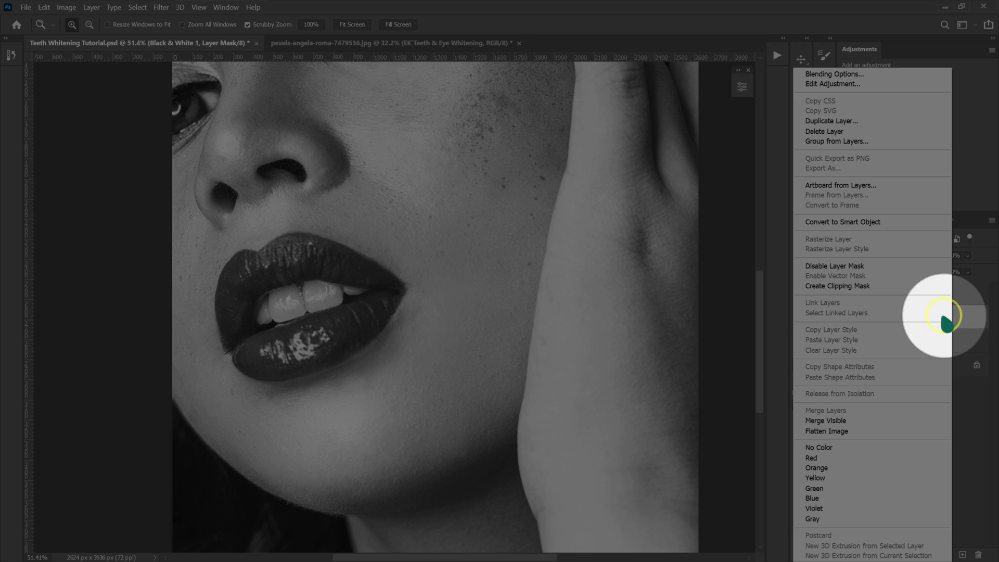
pyautogui.click(840, 286)
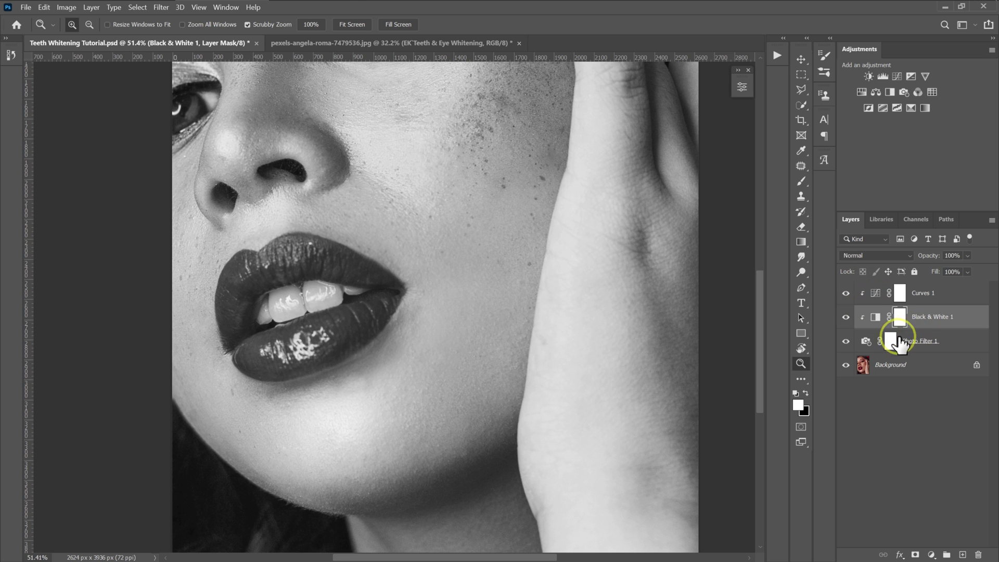
# Invert the Photo Filter 1 layer mask to black
pyautogui.click(937, 342)
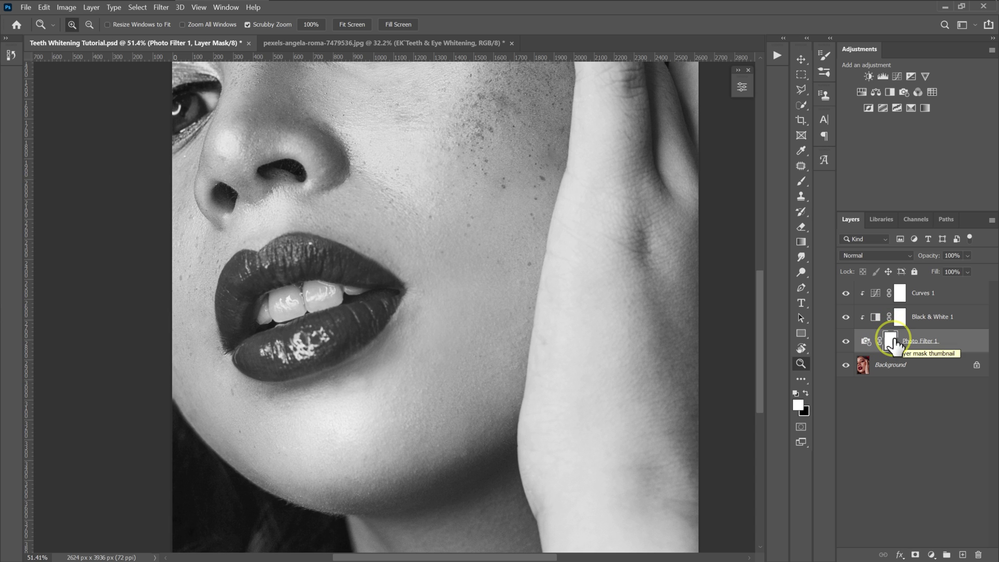
pyautogui.moveTo(894, 343); pyautogui.dragTo(896, 345)
pyautogui.hotkey('ctrl', 'i')
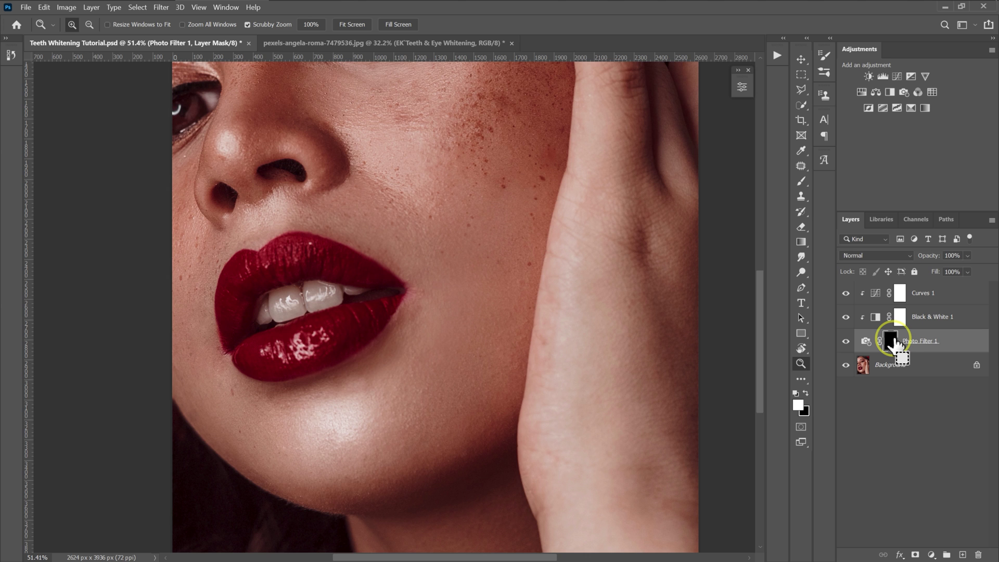
# Group the Curves 1, Black & White 1 and Photo Filter 1 layers together
pyautogui.click(945, 299)
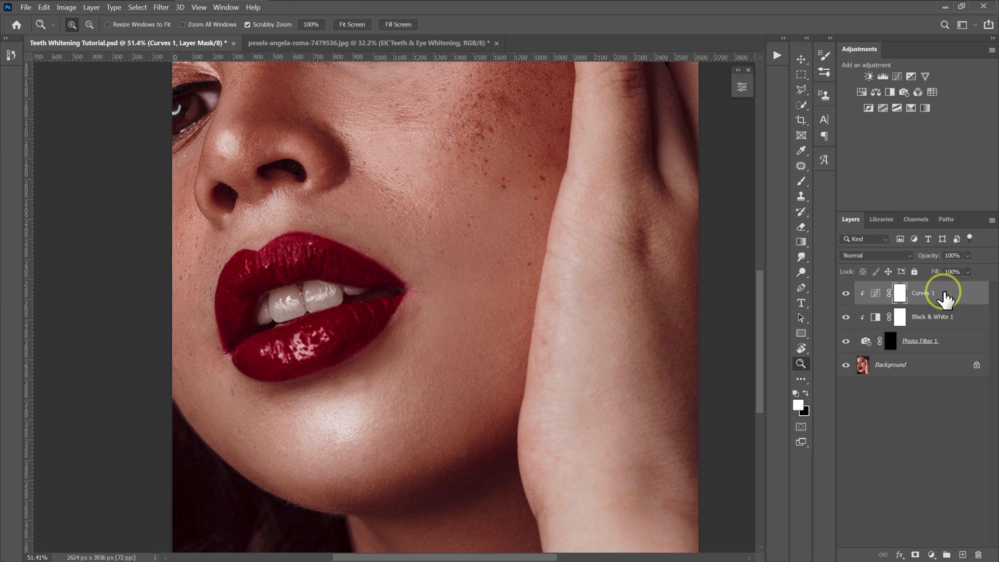
pyautogui.keyDown('shift'); pyautogui.click(951, 344); pyautogui.keyUp('shift')
pyautogui.moveTo(926, 319); pyautogui.dragTo(948, 554)
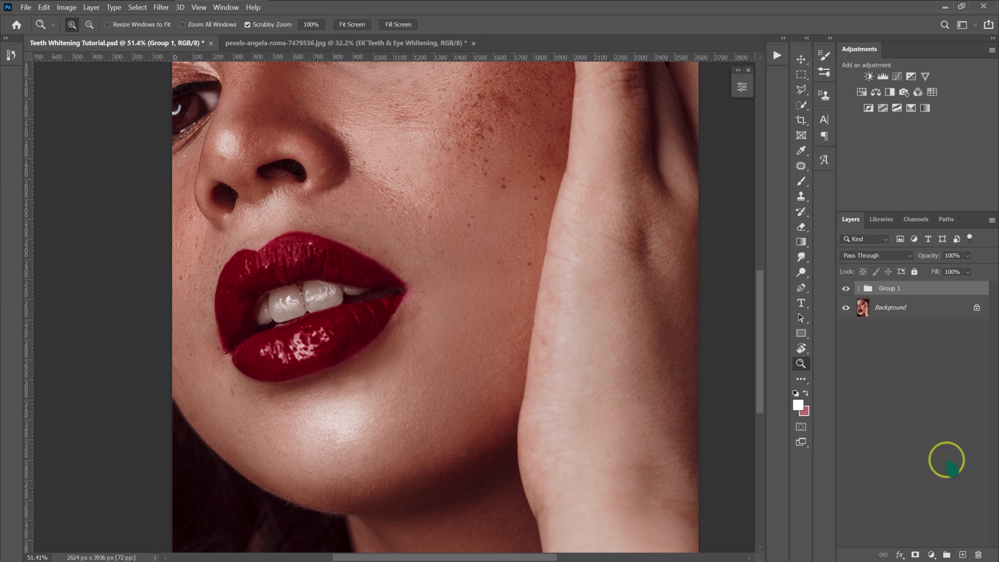
pyautogui.hotkey('ctrl', 'z')
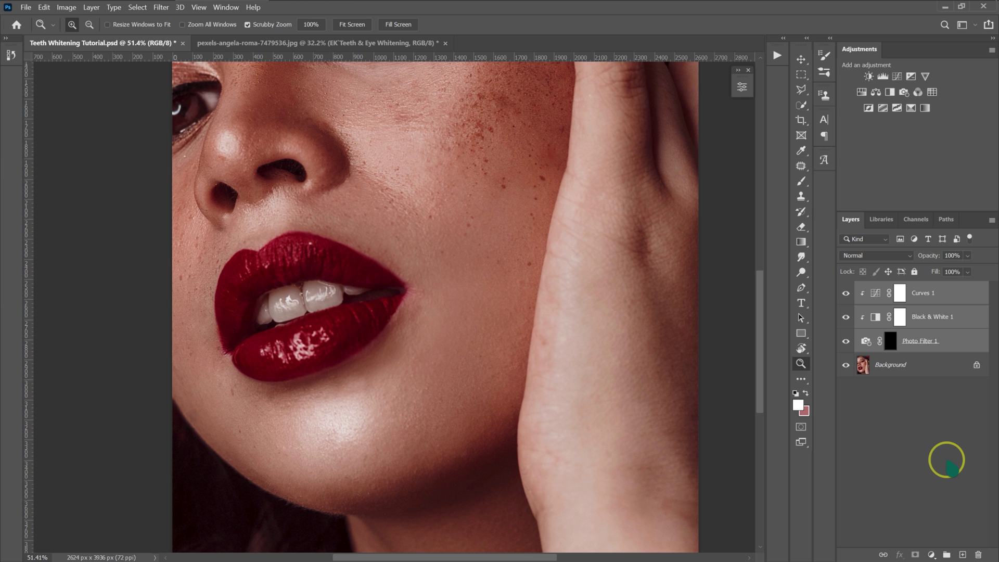
pyautogui.hotkey('ctrl', 'g')
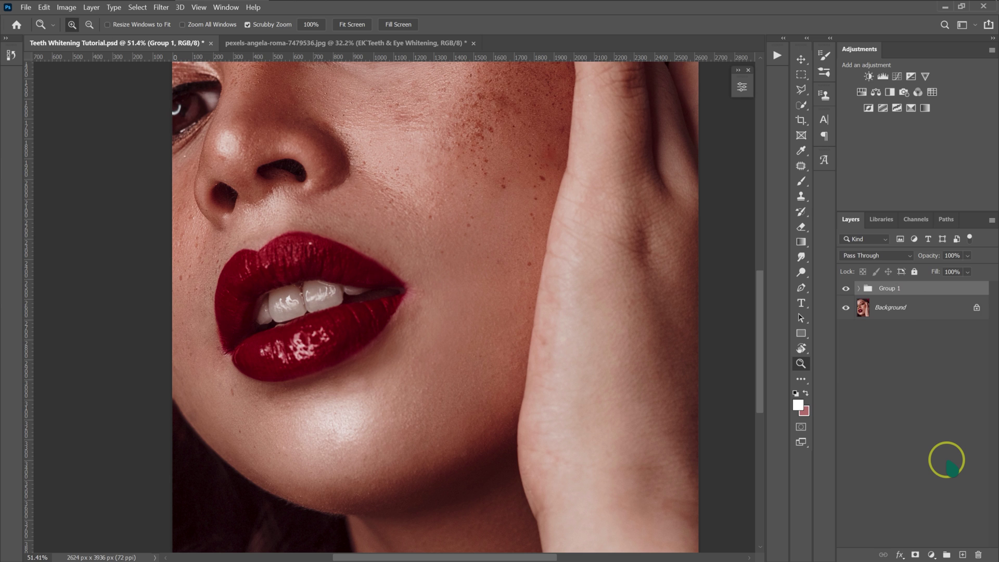
# Rename the new group "Teeth and Eyey Whitening" and expand it to show its layers
pyautogui.doubleClick(890, 289)
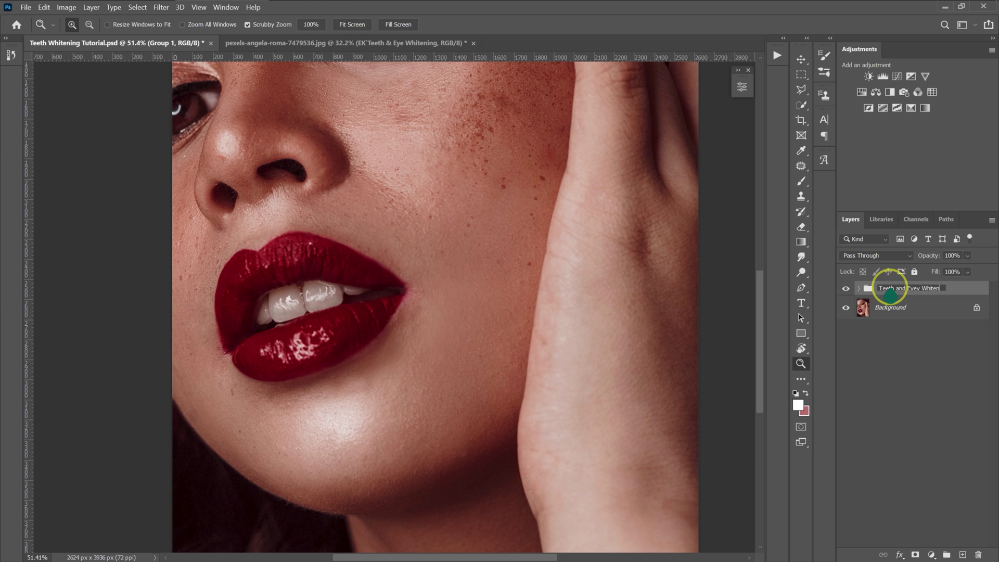
pyautogui.press('Return')
pyautogui.click(859, 289)
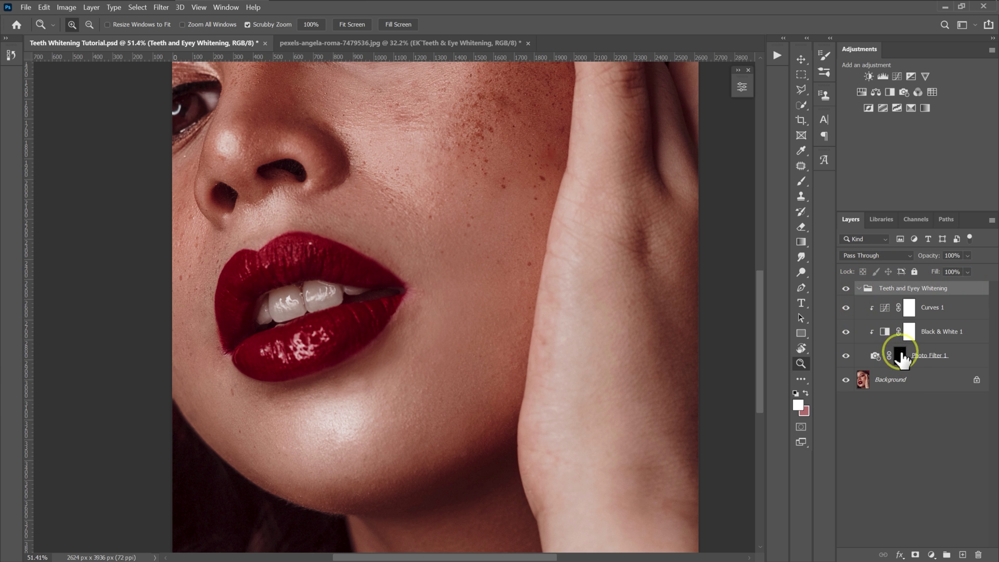
# Paint white on the Photo Filter 1 mask over one large front tooth, using the Brush tool reduced to 45 px
pyautogui.click(952, 359)
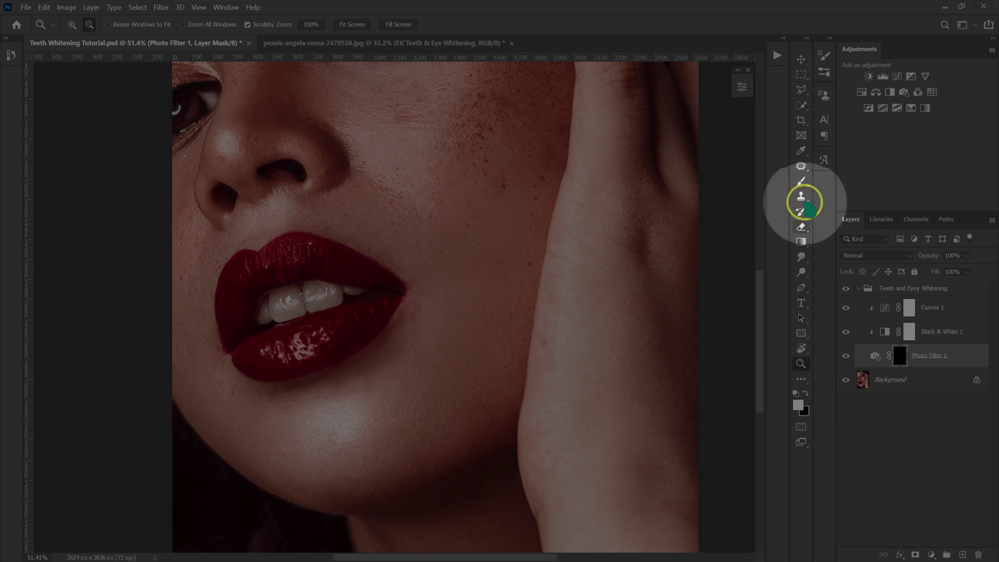
pyautogui.click(801, 180)
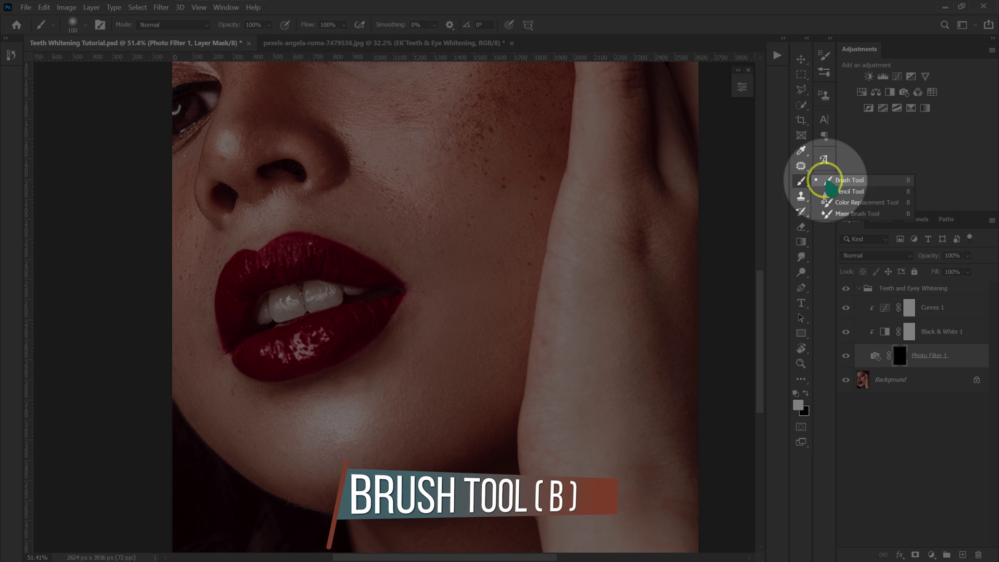
pyautogui.click(826, 182)
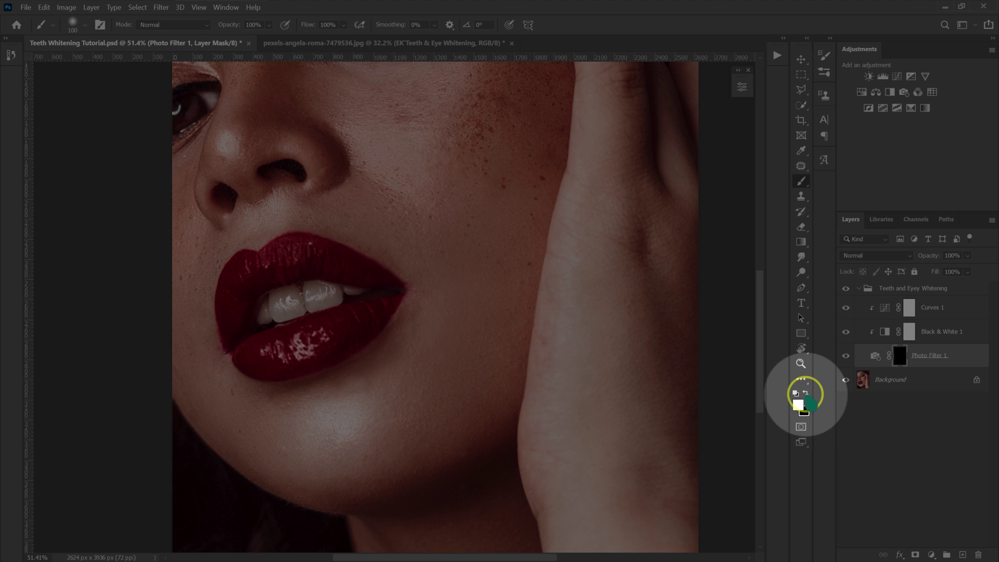
pyautogui.click(806, 393)
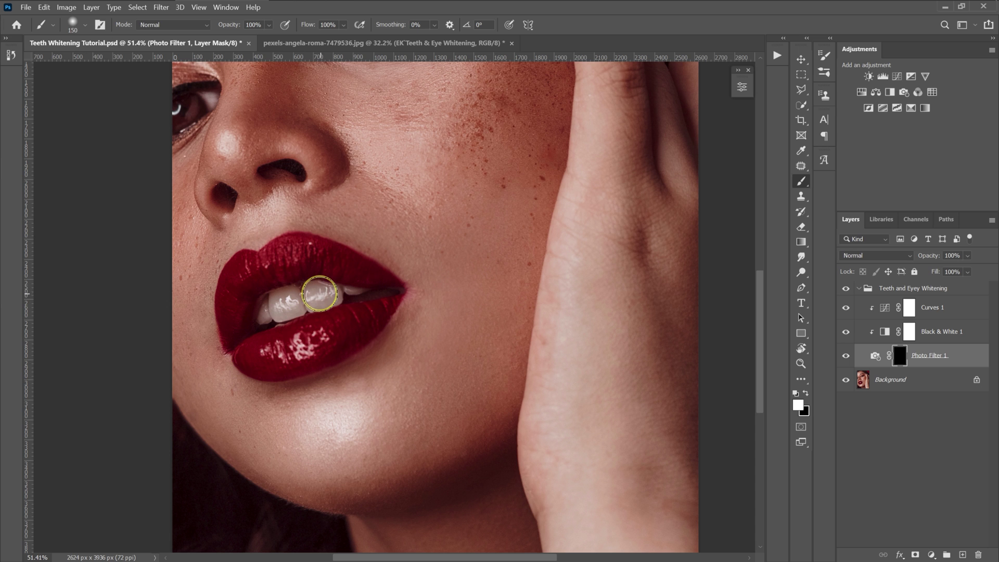
pyautogui.press('[')
pyautogui.press('[')
pyautogui.press('[')
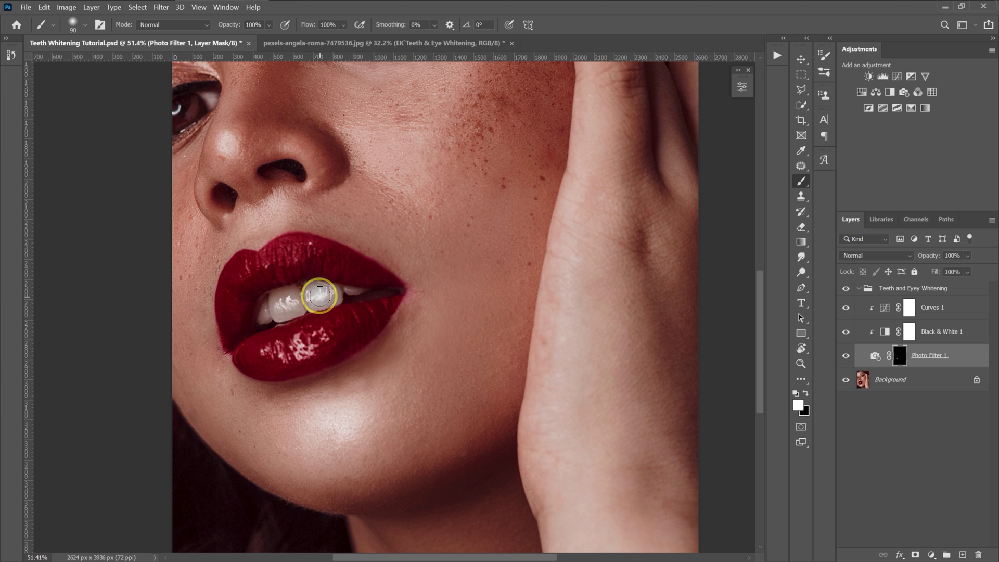
pyautogui.press('[')
pyautogui.press('[')
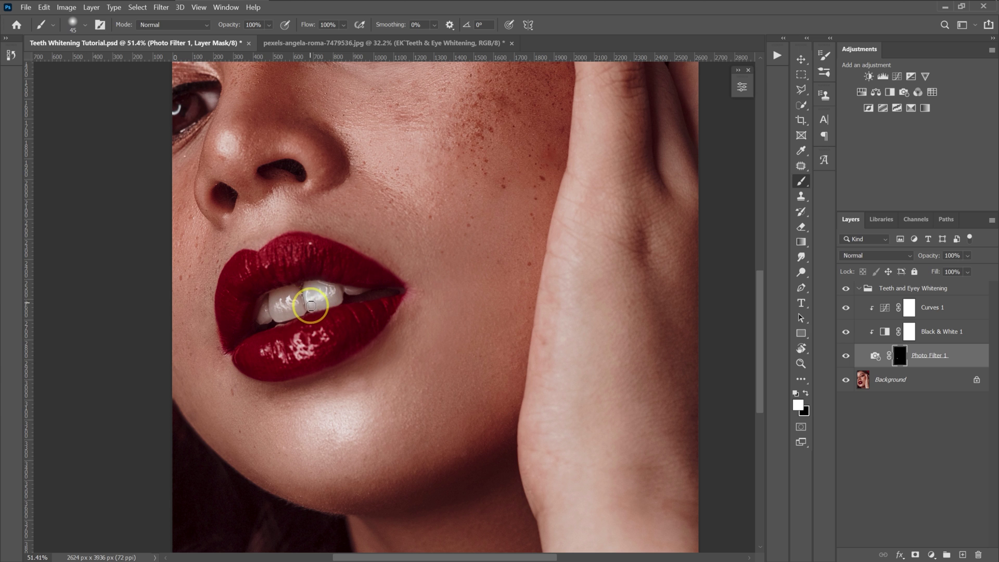
pyautogui.moveTo(309, 284)
pyautogui.mouseDown()
pyautogui.moveTo(335, 286)
pyautogui.moveTo(315, 309)
pyautogui.mouseUp()
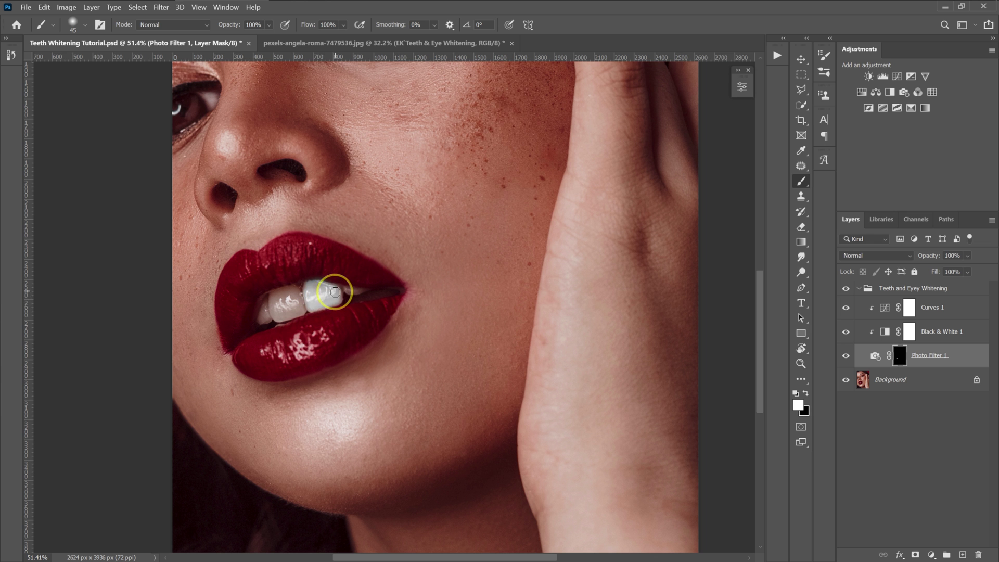
pyautogui.click(327, 294)
# Paint white on the Photo Filter 1 mask over the second large front tooth
pyautogui.hotkey('ctrl', '+')
pyautogui.hotkey('ctrl', '+')
pyautogui.hotkey('ctrl', '+')
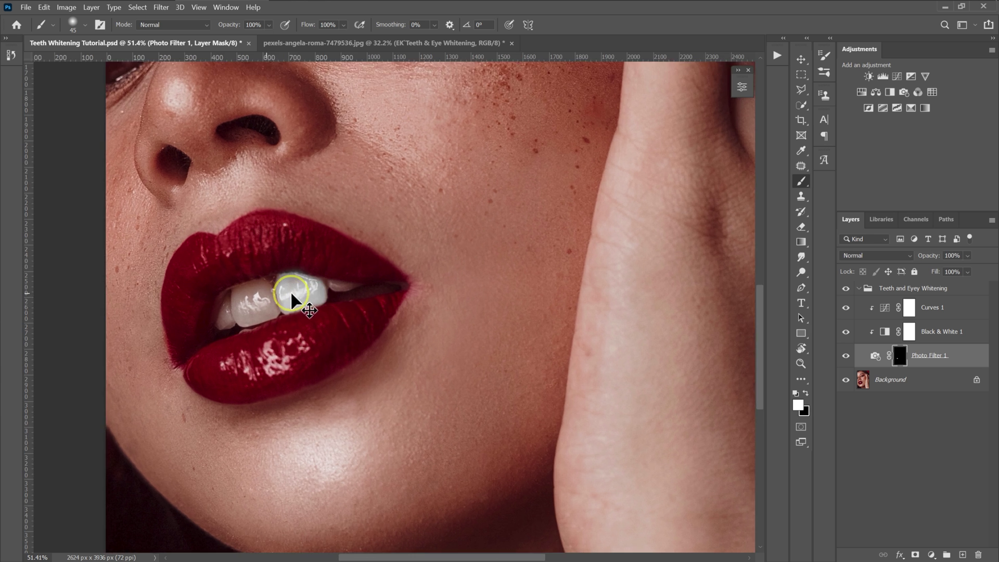
pyautogui.moveTo(435, 553); pyautogui.dragTo(368, 554)
pyautogui.press('[')
pyautogui.press('[')
pyautogui.press('[')
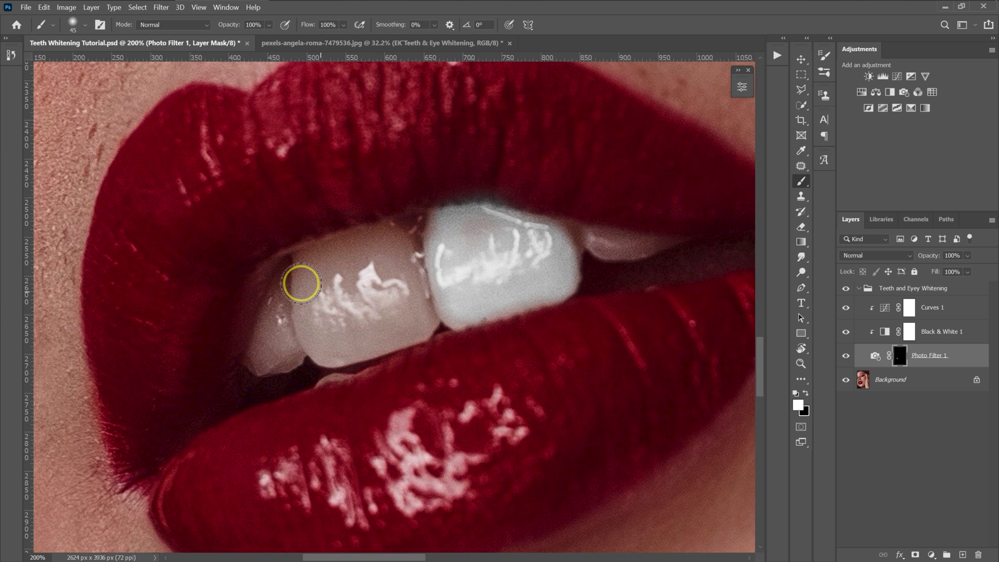
pyautogui.moveTo(313, 272)
pyautogui.mouseDown()
pyautogui.moveTo(323, 289)
pyautogui.moveTo(310, 275)
pyautogui.moveTo(306, 299)
pyautogui.moveTo(328, 358)
pyautogui.moveTo(387, 335)
pyautogui.moveTo(318, 324)
pyautogui.moveTo(334, 269)
pyautogui.moveTo(301, 250)
pyautogui.moveTo(390, 245)
pyautogui.moveTo(388, 277)
pyautogui.moveTo(410, 262)
pyautogui.moveTo(366, 240)
pyautogui.moveTo(367, 289)
pyautogui.moveTo(364, 278)
pyautogui.moveTo(343, 282)
pyautogui.moveTo(406, 286)
pyautogui.moveTo(413, 273)
pyautogui.moveTo(424, 304)
pyautogui.moveTo(387, 310)
pyautogui.moveTo(420, 297)
pyautogui.moveTo(403, 334)
pyautogui.moveTo(352, 353)
pyautogui.moveTo(435, 317)
pyautogui.mouseUp()
# Paint the small side teeth and the front teeth's edges white on the Photo Filter 1 mask with a 25 px brush
pyautogui.press('[')
pyautogui.press('[')
pyautogui.press(']')
pyautogui.scroll(1, 436, 317)
pyautogui.moveTo(334, 335)
pyautogui.mouseDown()
pyautogui.moveTo(258, 381)
pyautogui.moveTo(296, 370)
pyautogui.moveTo(276, 297)
pyautogui.moveTo(271, 383)
pyautogui.mouseUp()
pyautogui.moveTo(581, 256)
pyautogui.mouseDown()
pyautogui.moveTo(613, 260)
pyautogui.moveTo(593, 259)
pyautogui.moveTo(651, 263)
pyautogui.mouseUp()
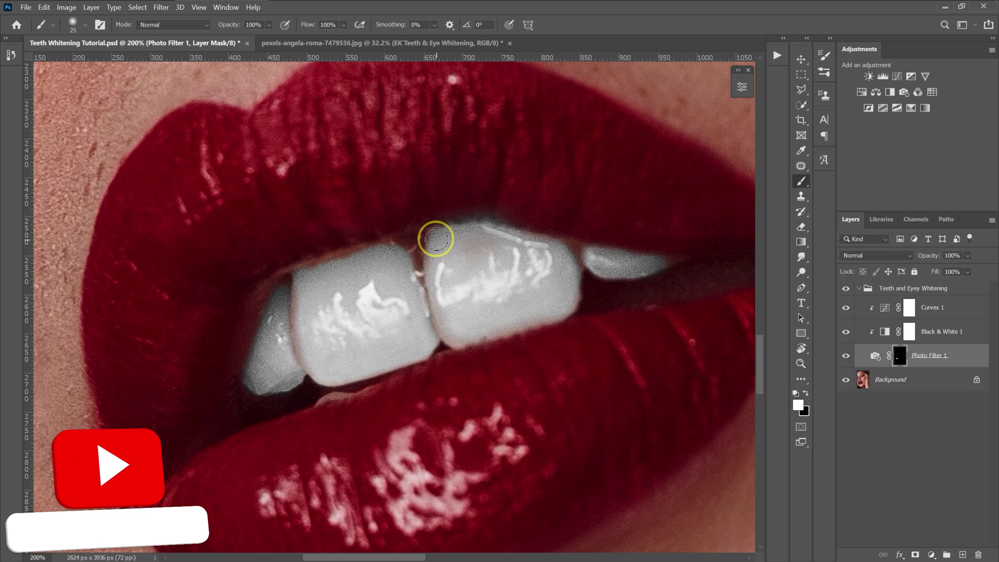
pyautogui.moveTo(308, 292)
pyautogui.mouseDown()
pyautogui.moveTo(310, 360)
pyautogui.moveTo(306, 311)
pyautogui.mouseUp()
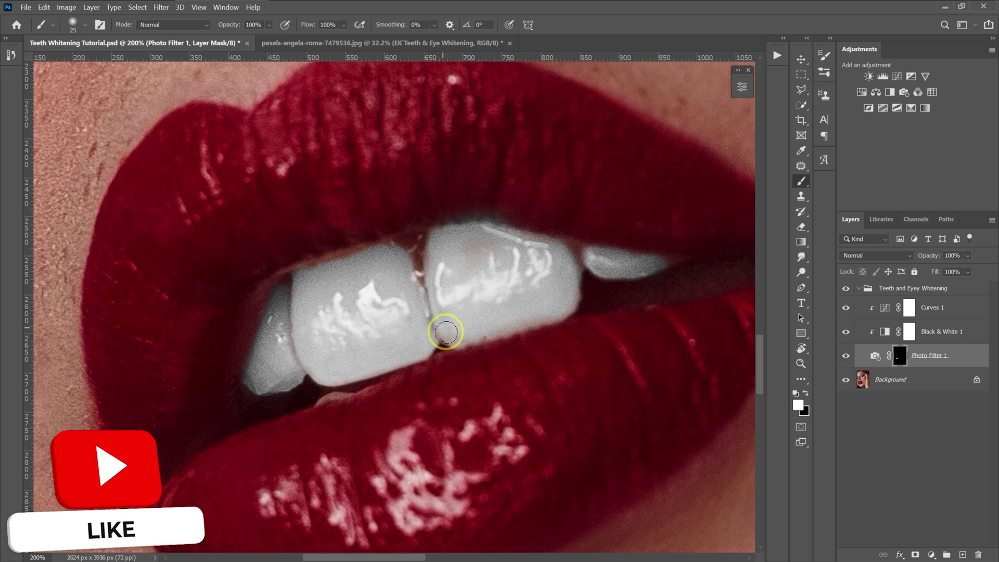
# Compare the teeth before and after whitening by toggling the visibility of the Teeth and Eyey Whitening group
pyautogui.scroll(2, 580, 303)
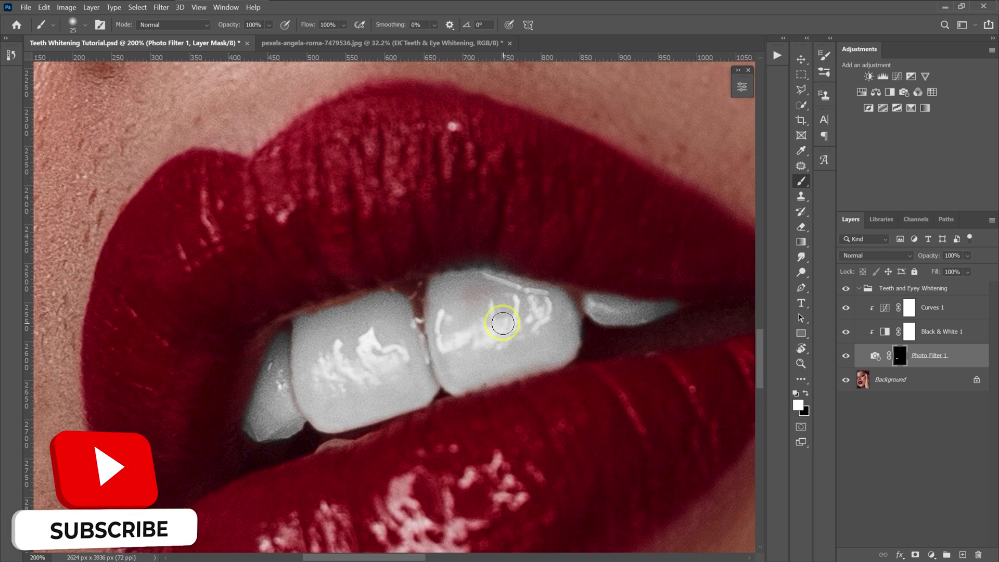
pyautogui.hotkey('ctrl', '-')
pyautogui.hotkey('ctrl', '-')
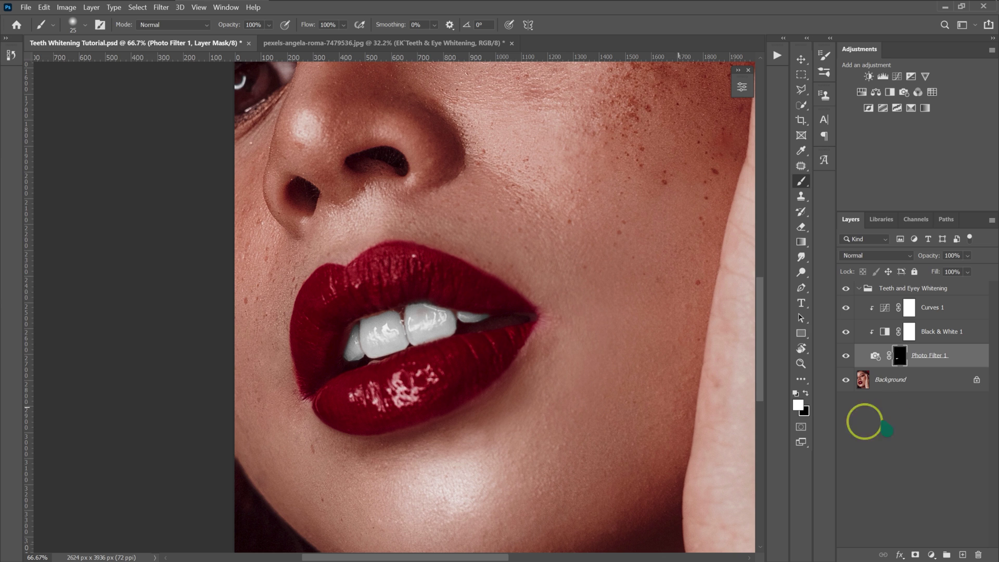
pyautogui.click(846, 288)
pyautogui.click(846, 288)
pyautogui.click(845, 289)
pyautogui.click(843, 287)
# Set the opacity of the Photo Filter 1 layer to 75%
pyautogui.scroll(2, 536, 272)
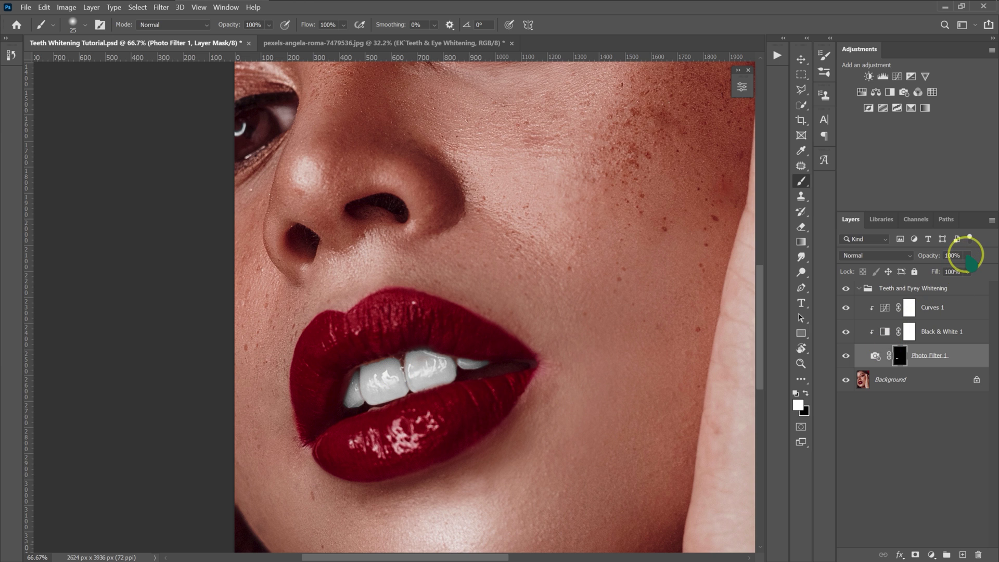
pyautogui.moveTo(969, 257)
pyautogui.mouseDown()
pyautogui.moveTo(981, 265)
pyautogui.moveTo(972, 269)
pyautogui.mouseUp()
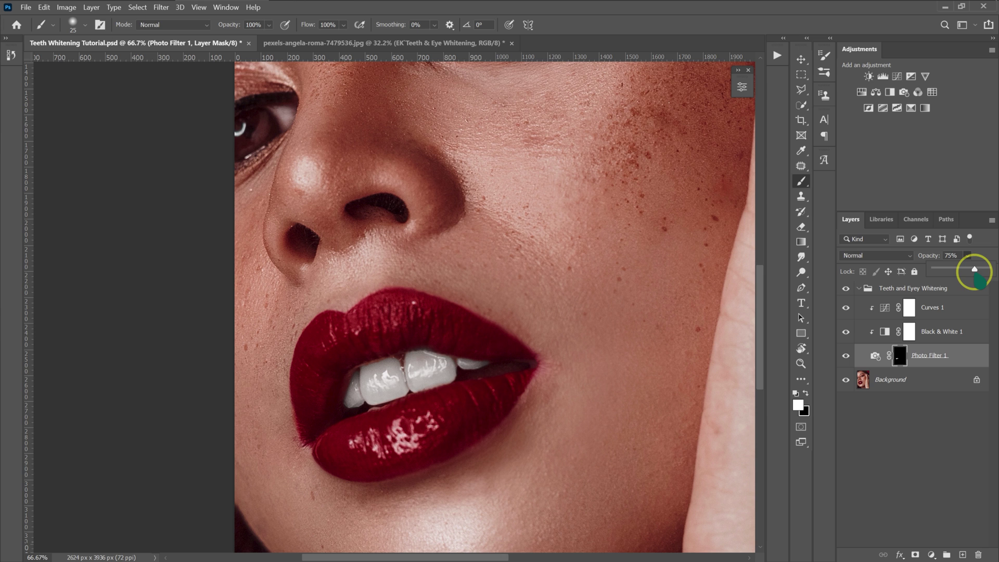
pyautogui.moveTo(974, 269); pyautogui.dragTo(975, 269)
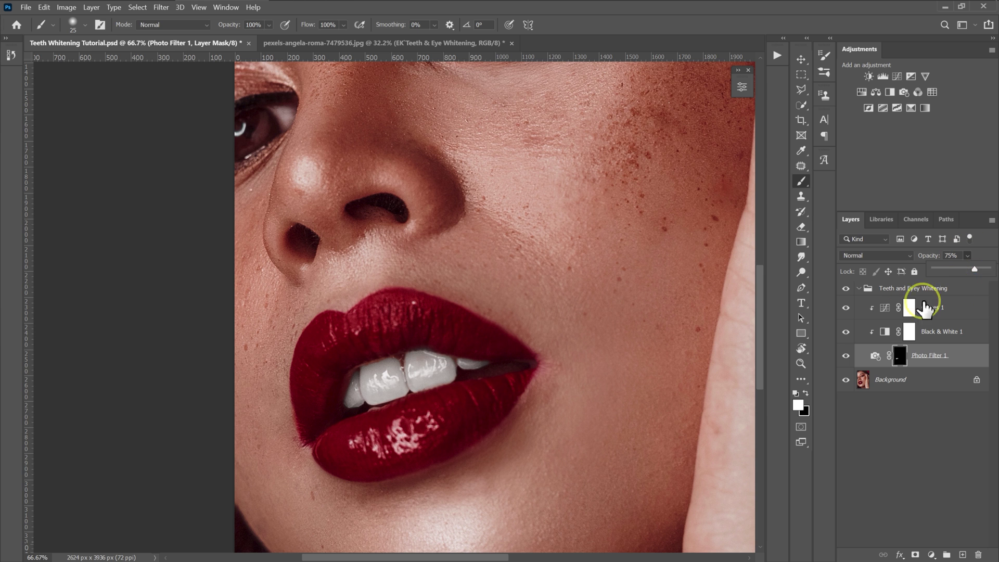
# Check the softened whitening against the original teeth by hiding and showing the whitening group
pyautogui.click(845, 290)
pyautogui.click(846, 290)
pyautogui.click(845, 290)
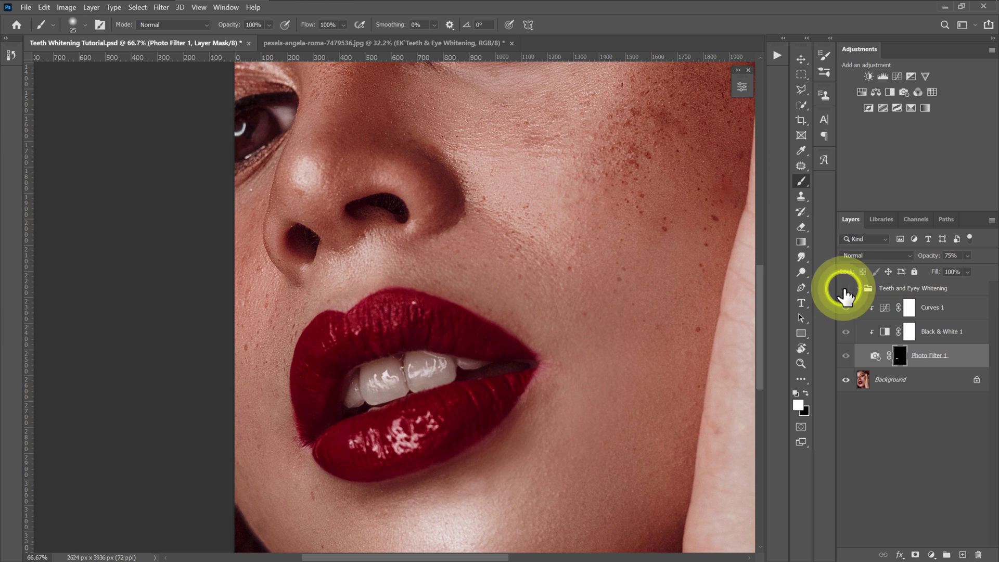
pyautogui.click(846, 290)
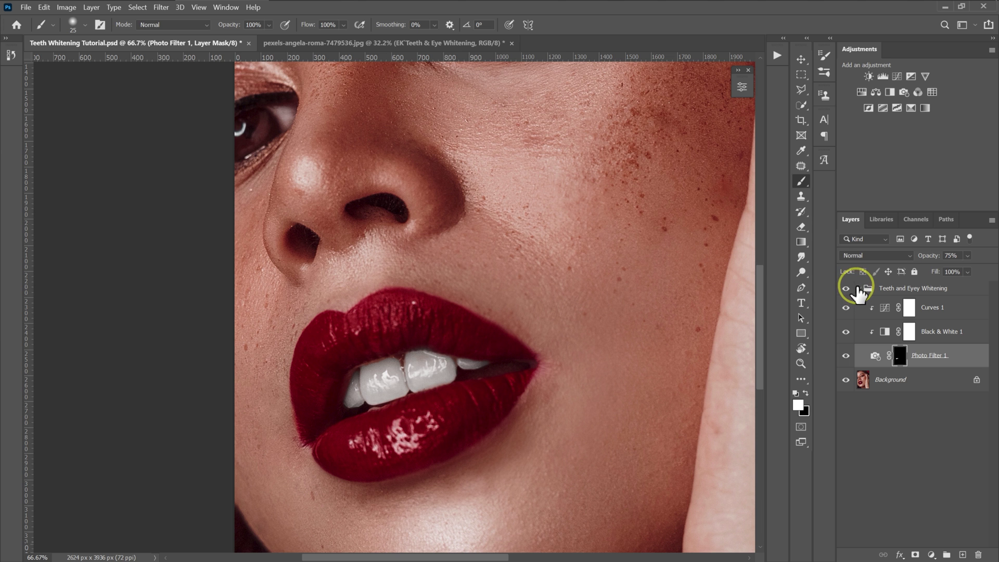
# Paint the whites of both eyes white on the Photo Filter 1 mask with a 60 px brush
pyautogui.scroll(3, 567, 305)
pyautogui.scroll(4, 567, 305)
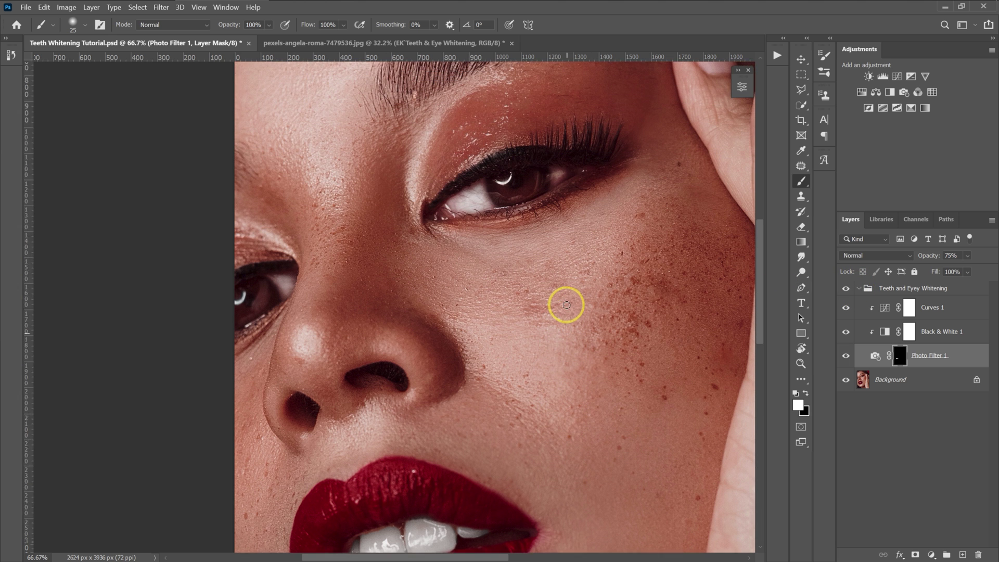
pyautogui.moveTo(480, 246); pyautogui.dragTo(487, 245)
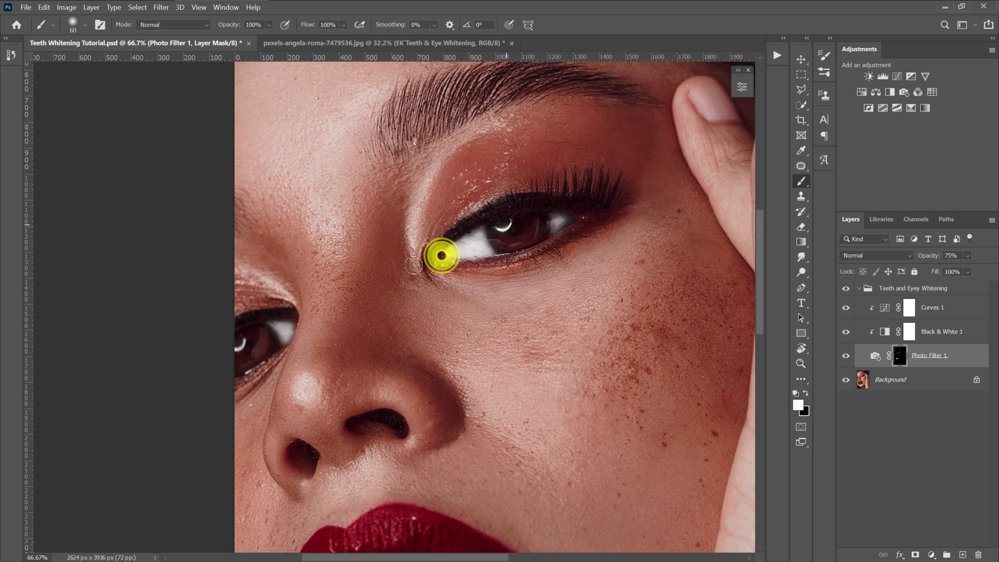
# Compare the eyes and teeth before and after whitening by toggling the visibility of the Teeth and Eyey Whitening group
pyautogui.scroll(-3, 526, 292)
pyautogui.click(846, 289)
pyautogui.click(846, 289)
pyautogui.click(846, 289)
pyautogui.click(846, 290)
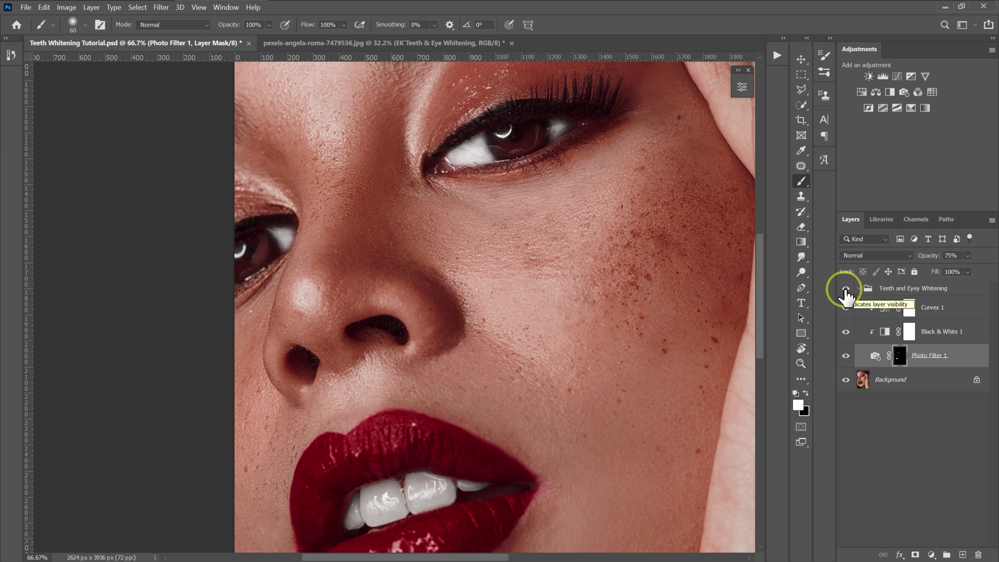
# Set the opacity of the Photo Filter 1 layer to 100%
pyautogui.moveTo(969, 256); pyautogui.dragTo(963, 265)
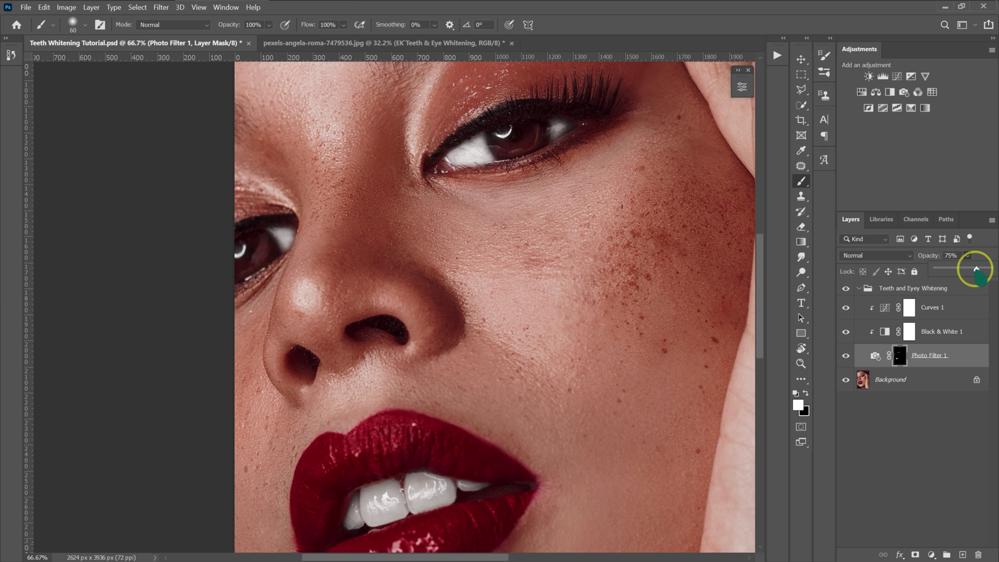
pyautogui.click(968, 257)
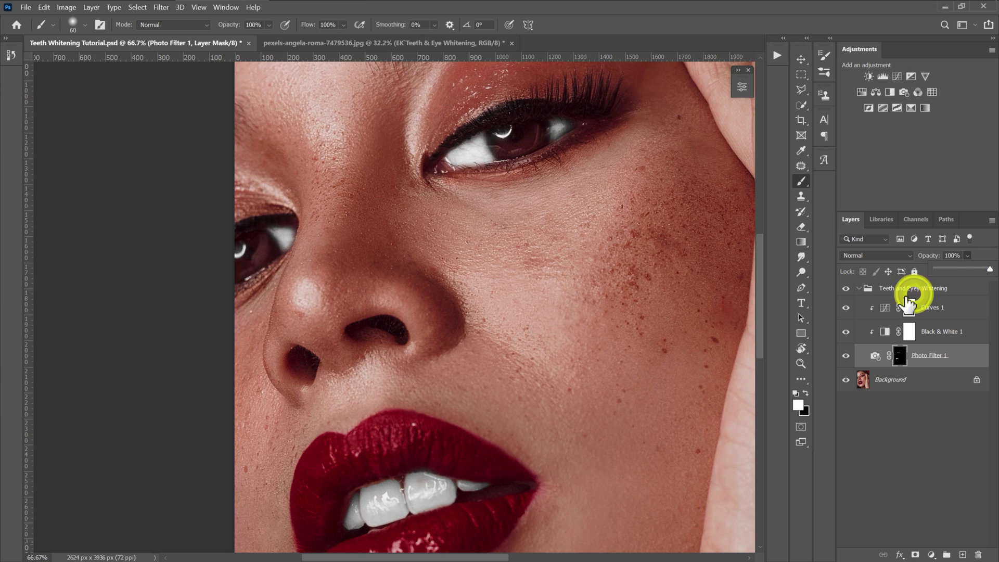
# Paint black on the Photo Filter 1 mask with a 50 to 60 px brush to remove whitening from the irises and lid edges
pyautogui.scroll(1, 391, 151)
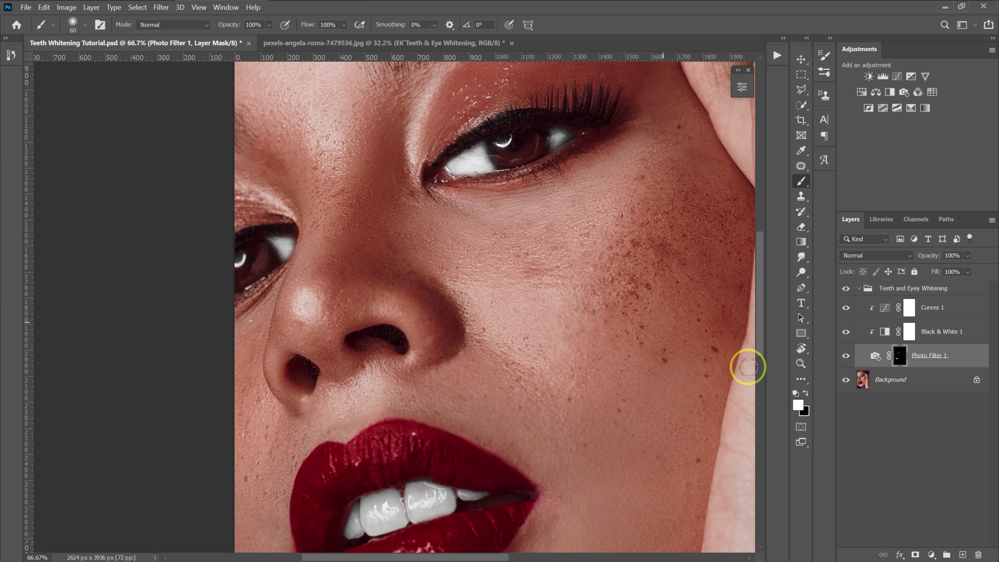
pyautogui.click(806, 394)
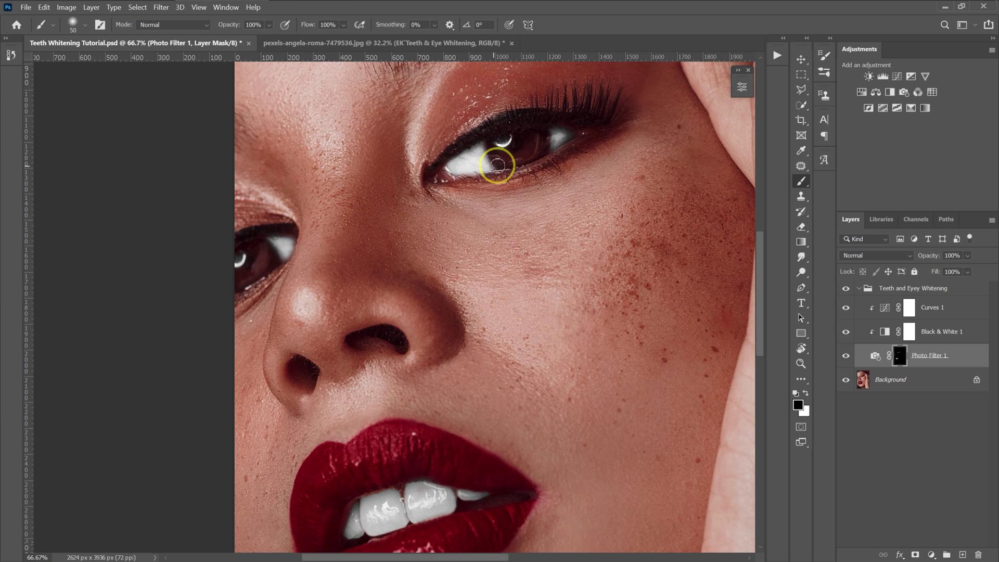
pyautogui.press(']')
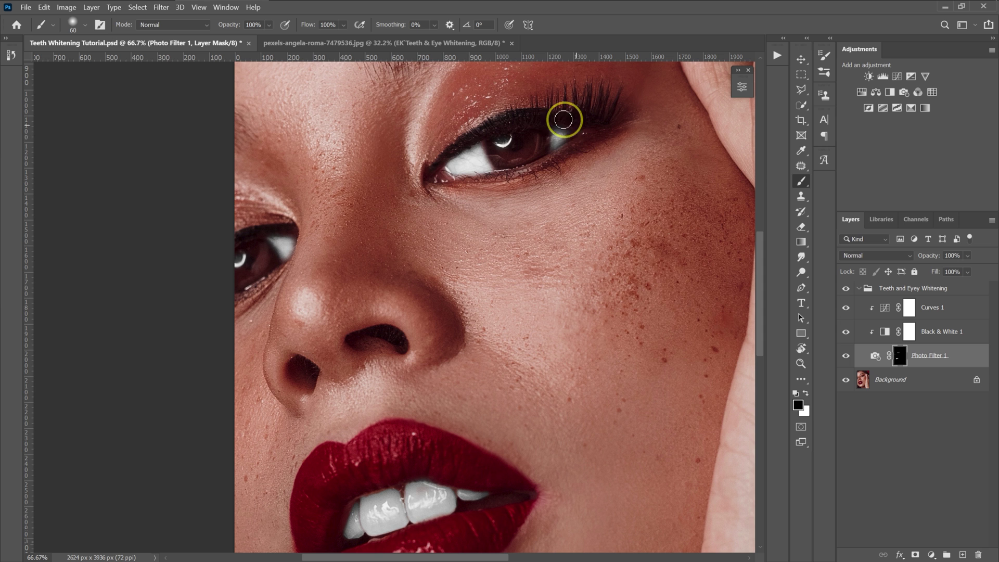
pyautogui.scroll(-5, 486, 252)
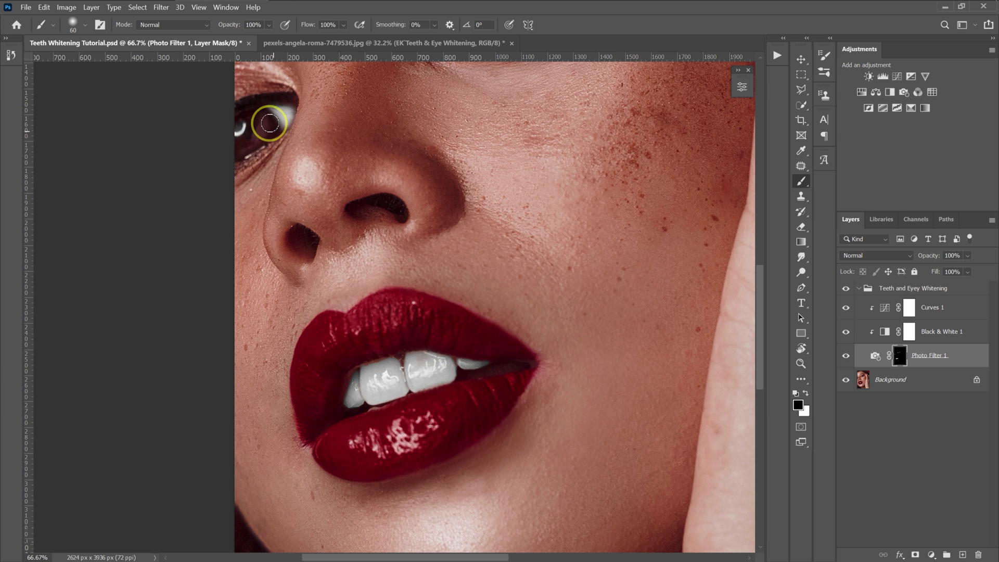
pyautogui.scroll(4, 467, 217)
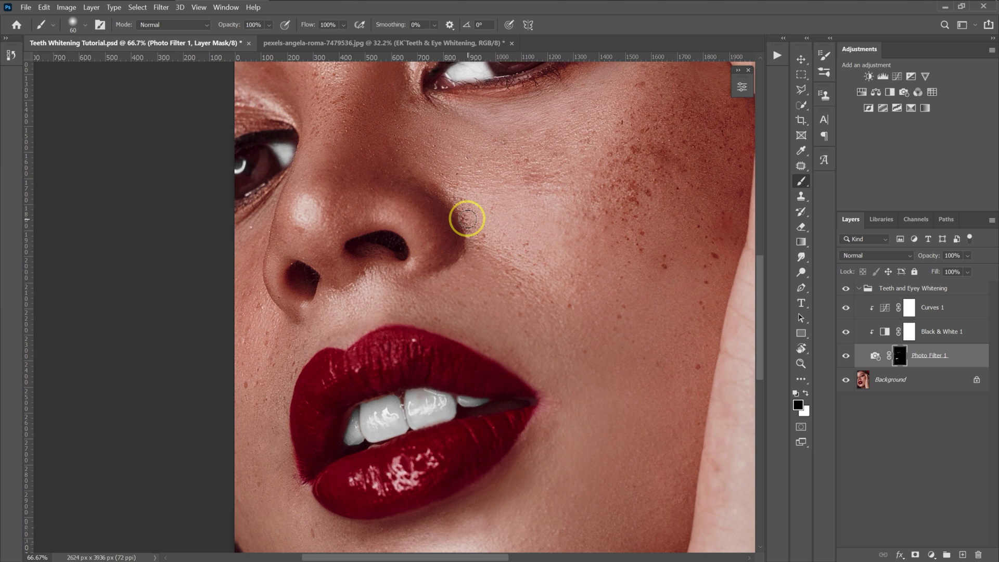
pyautogui.scroll(1, 467, 217)
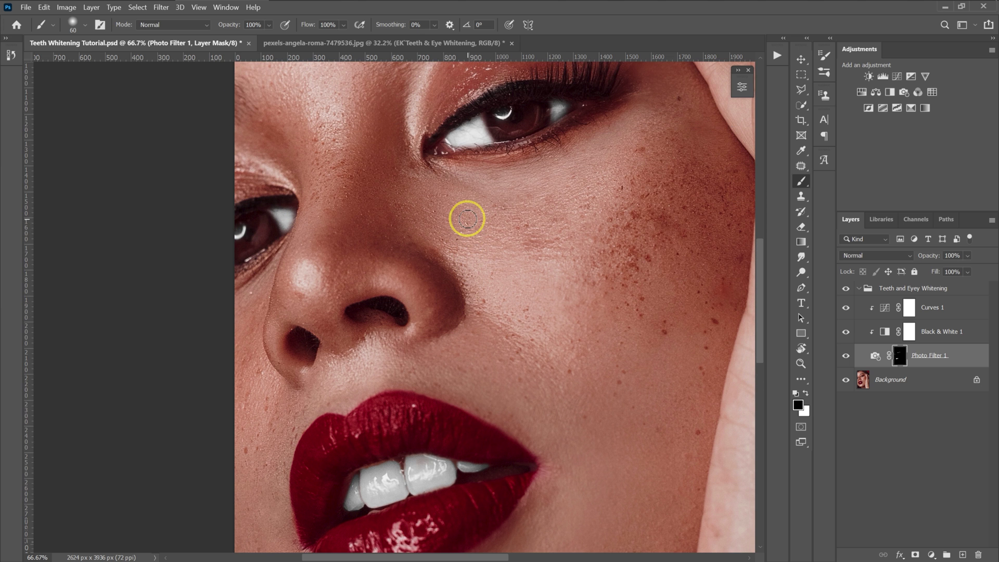
# Check the cleaned-up eye and teeth whitening against the original by hiding and showing the Teeth and Eyey Whitening group
pyautogui.click(845, 288)
pyautogui.click(845, 289)
pyautogui.click(845, 289)
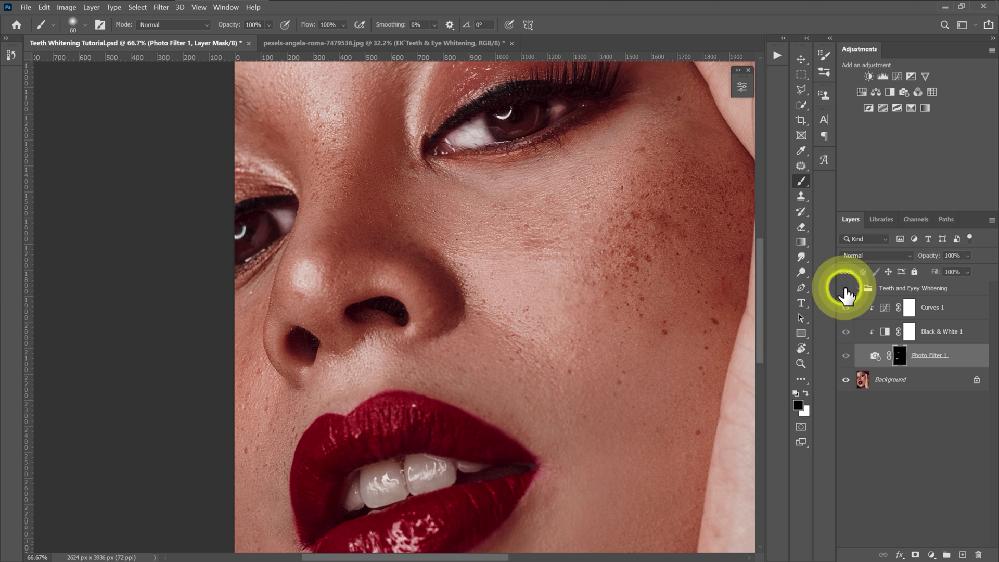
pyautogui.click(846, 289)
# Select and collapse the Teeth and Eyey Whitening group
pyautogui.scroll(2, 510, 313)
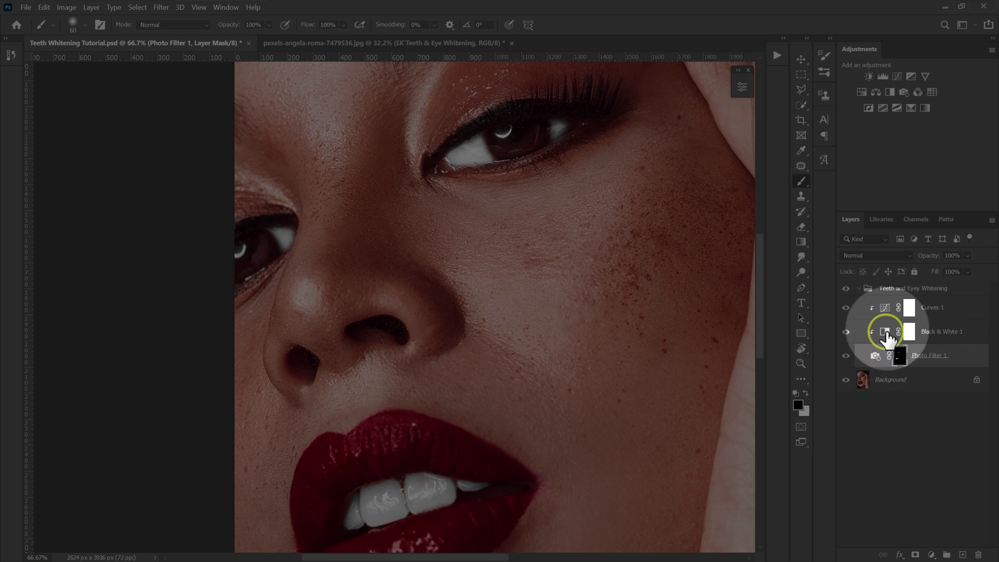
pyautogui.click(927, 288)
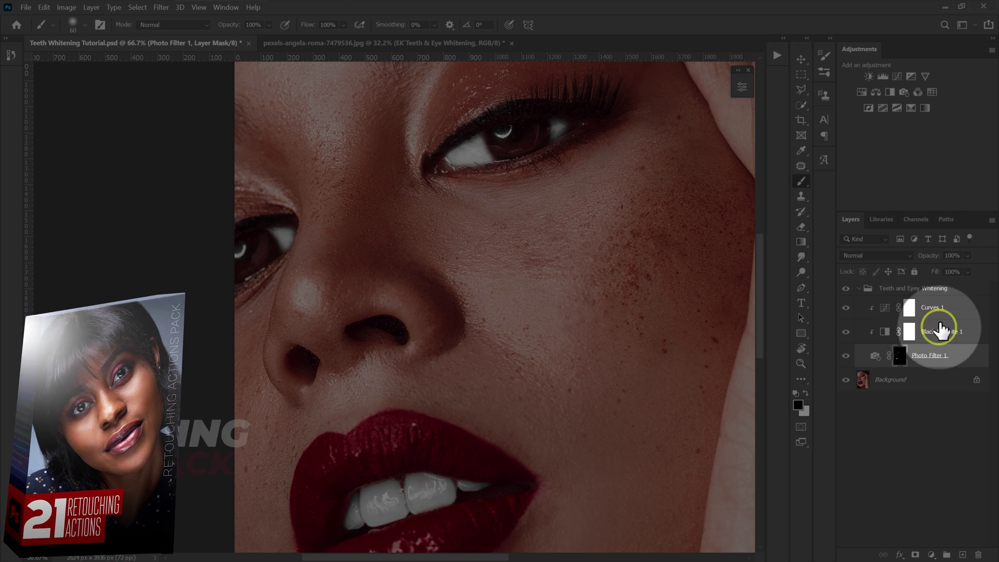
pyautogui.click(858, 288)
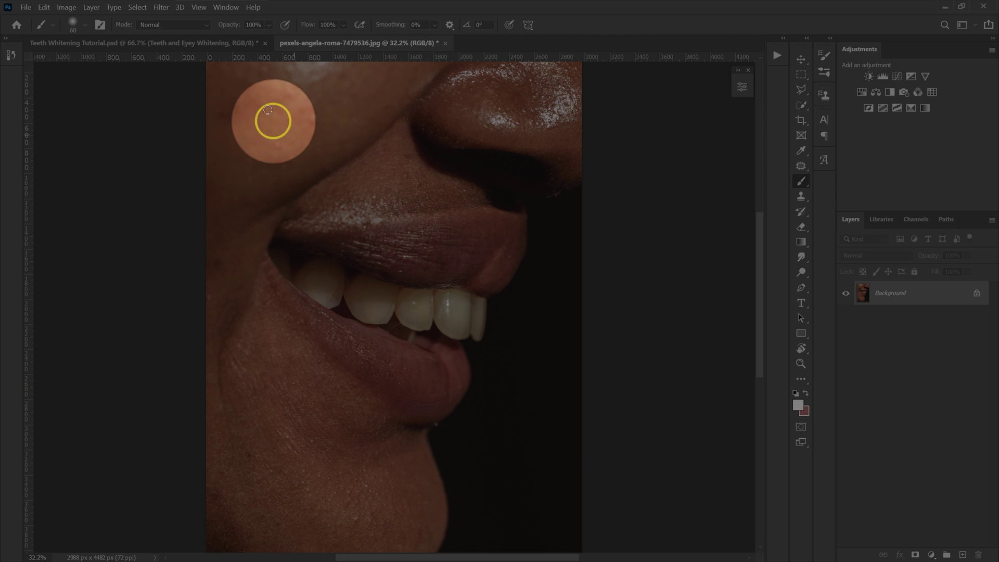
# Load the action file EK'Teeth & Eye Whitening.atn into the Actions list
pyautogui.click(229, 10)
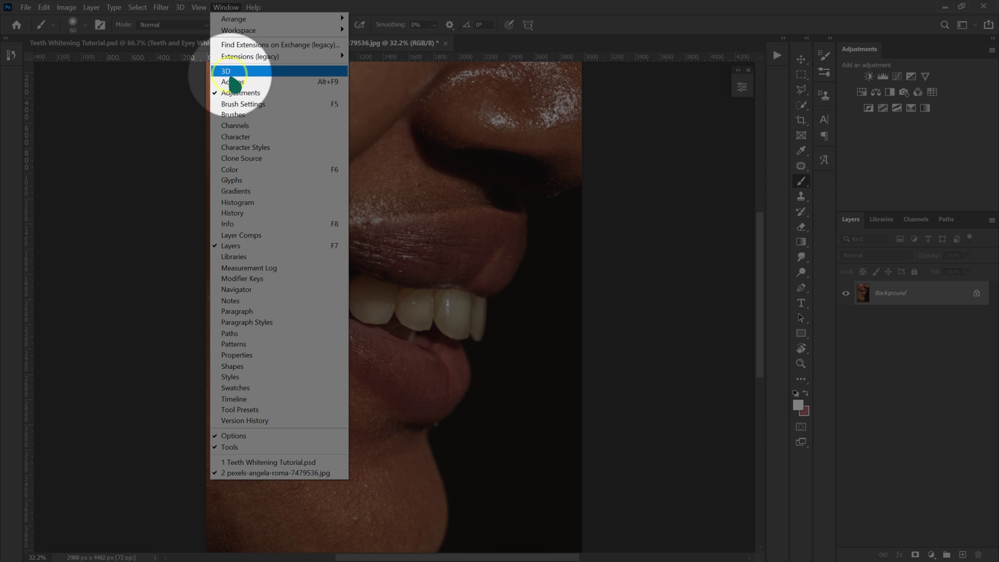
pyautogui.click(284, 83)
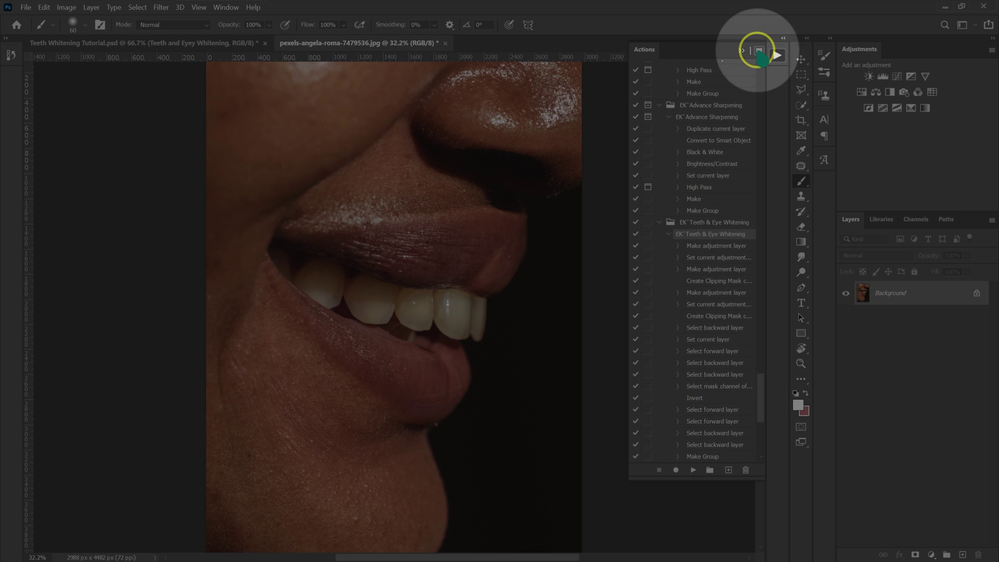
pyautogui.click(759, 51)
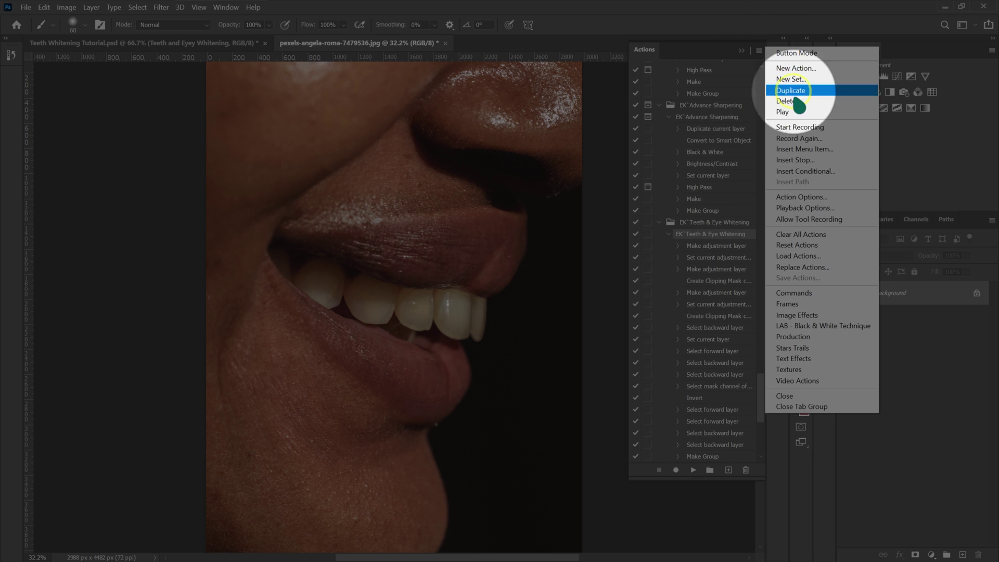
pyautogui.click(810, 257)
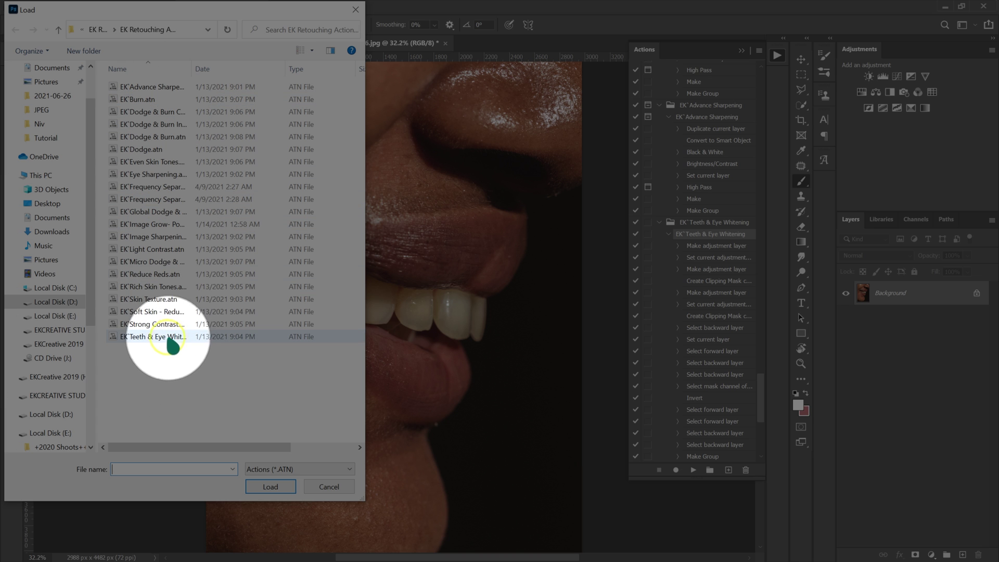
pyautogui.click(150, 337)
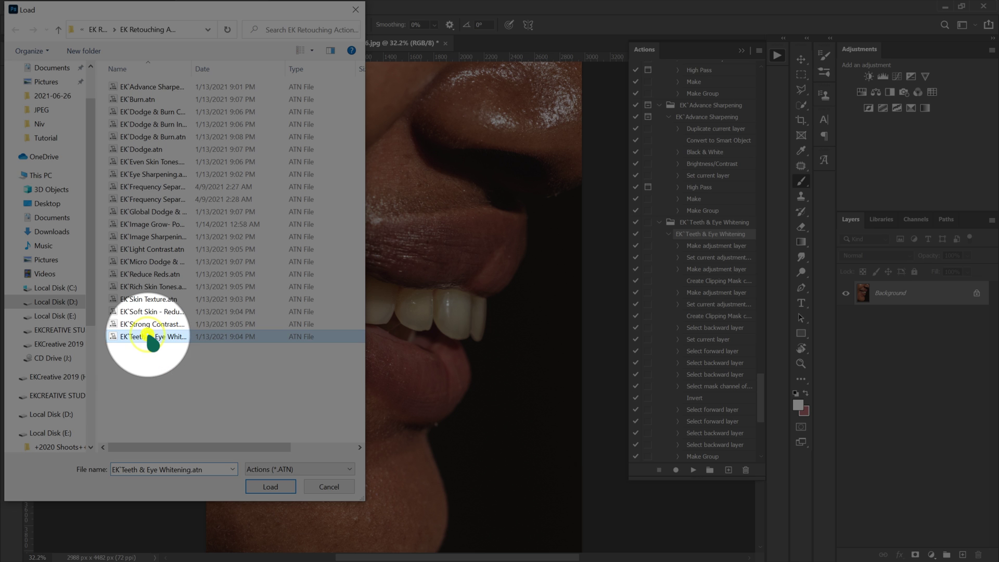
pyautogui.click(271, 487)
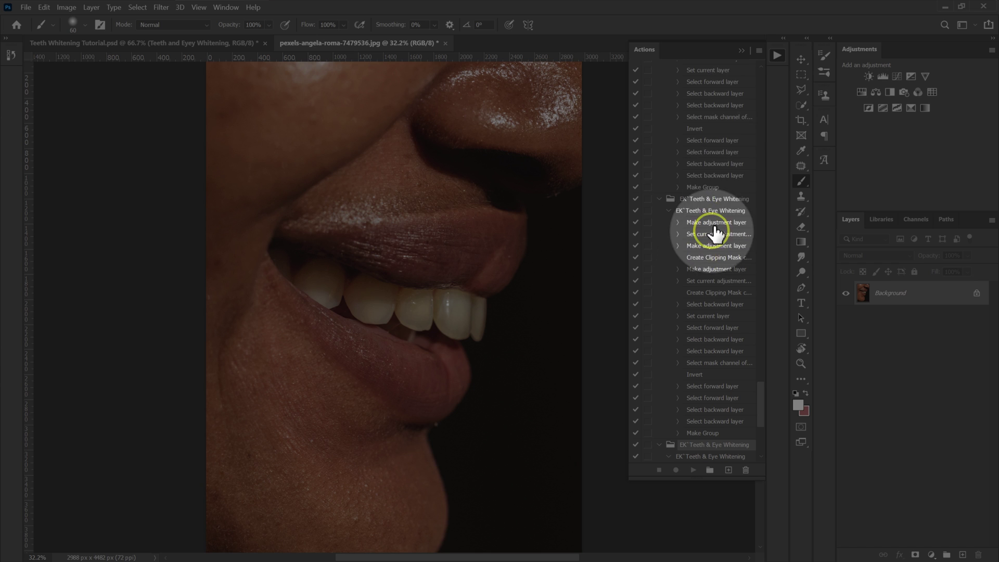
# Display the actions in Button Mode and play the EK'Teeth & Eye Whitening action on the smile photo
pyautogui.click(760, 50)
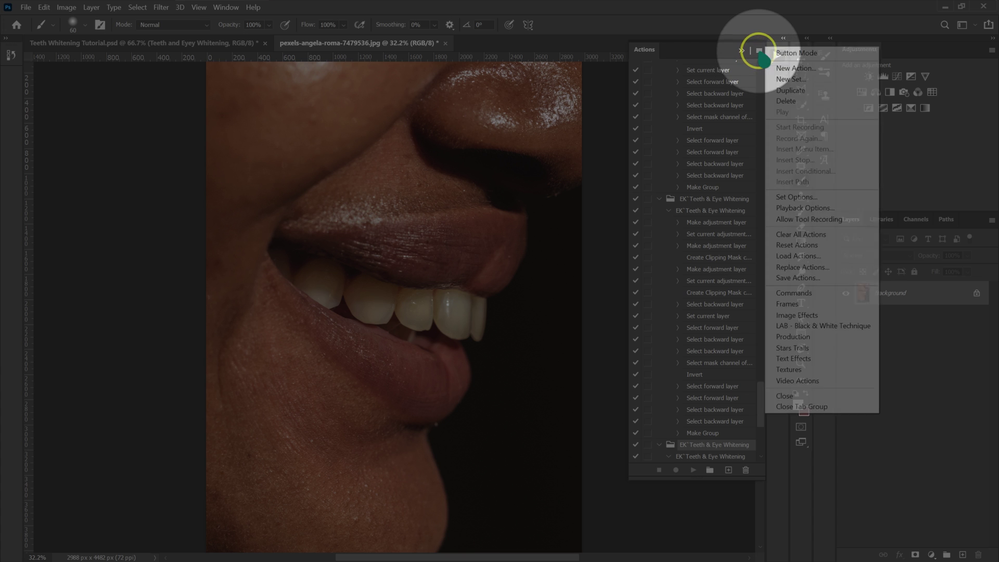
pyautogui.click(784, 53)
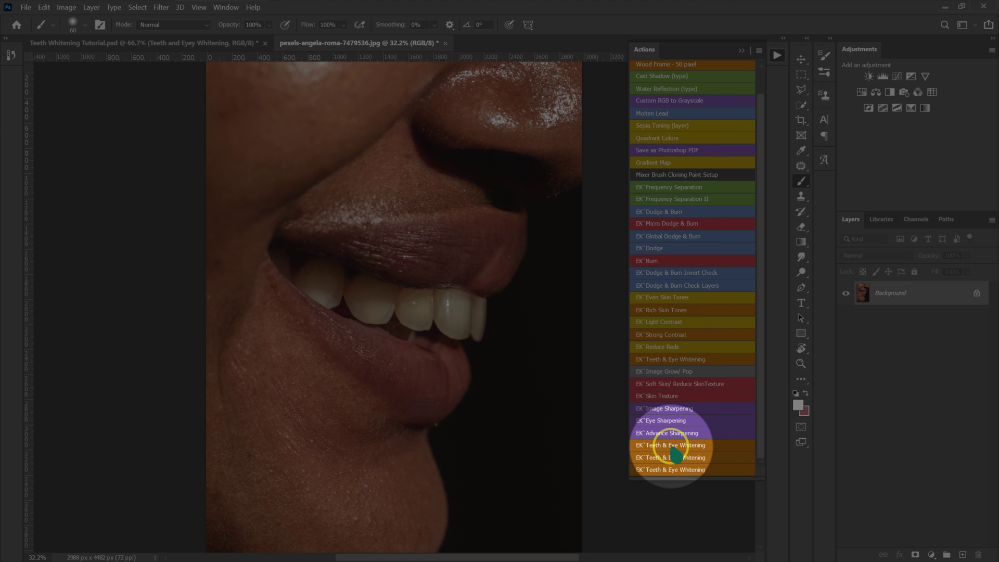
pyautogui.click(689, 449)
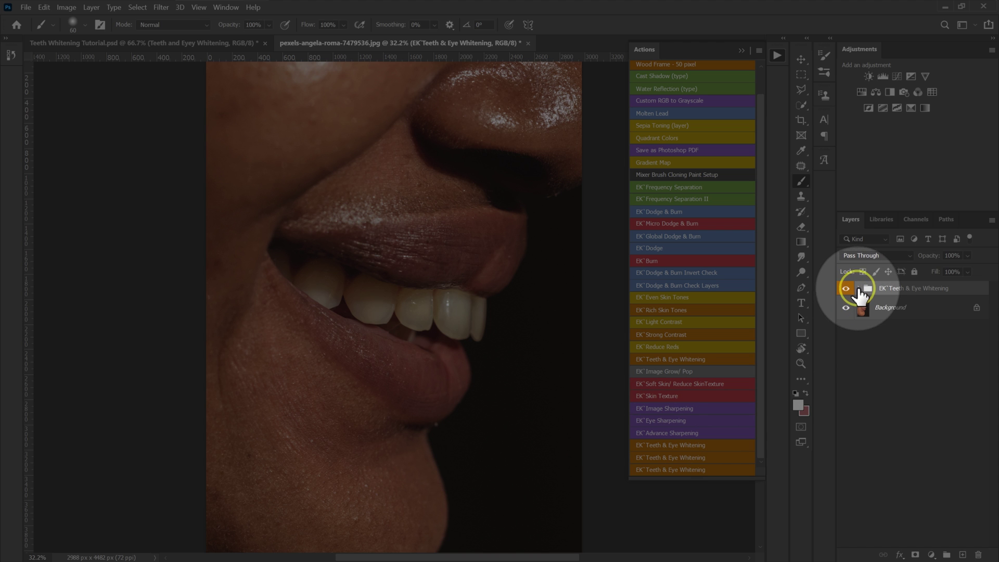
# Expand the EK'Teeth & Eye Whitening group and paint the two frontmost teeth white on the Photo Filter 1 mask with a 40 px brush
pyautogui.click(860, 289)
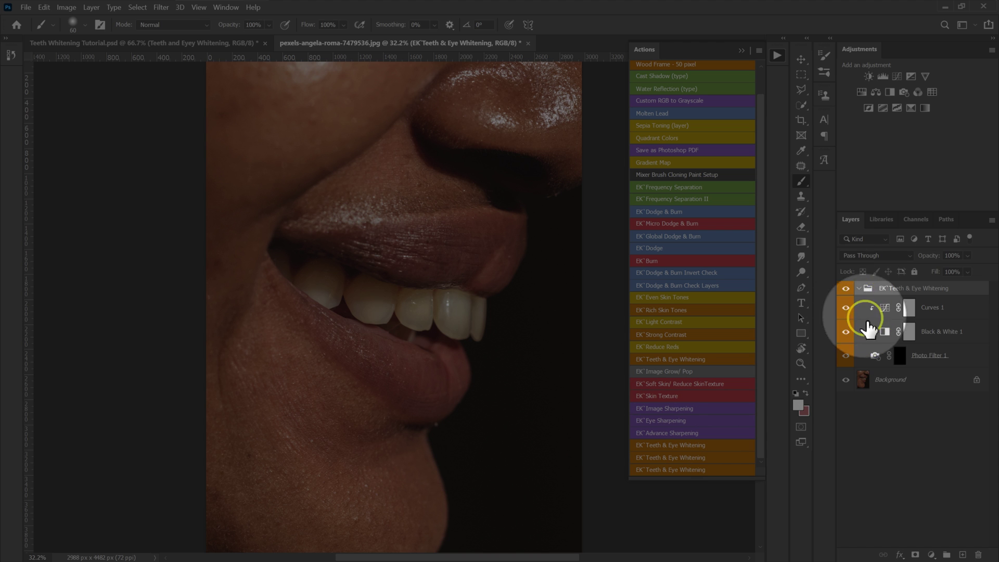
pyautogui.click(956, 359)
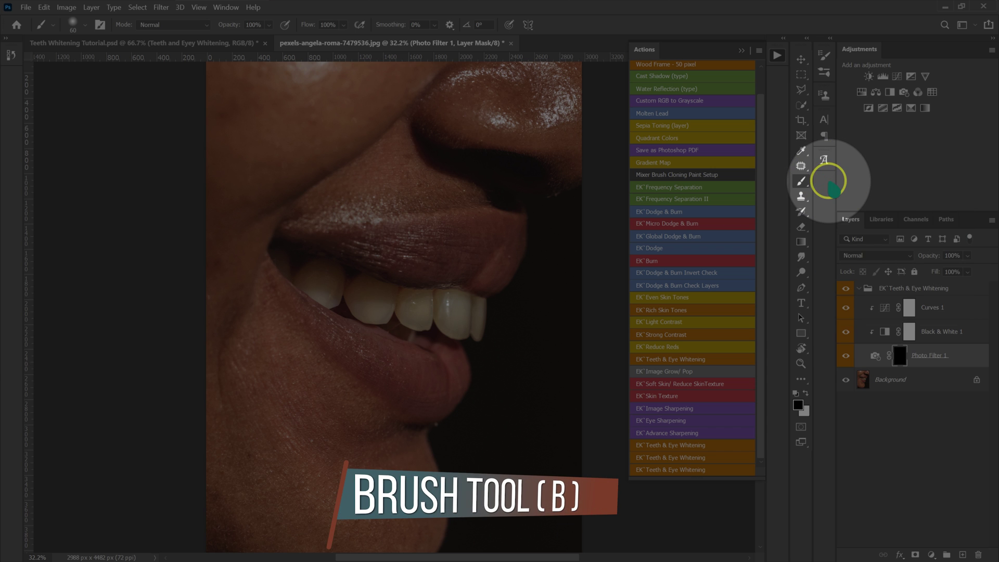
pyautogui.click(807, 393)
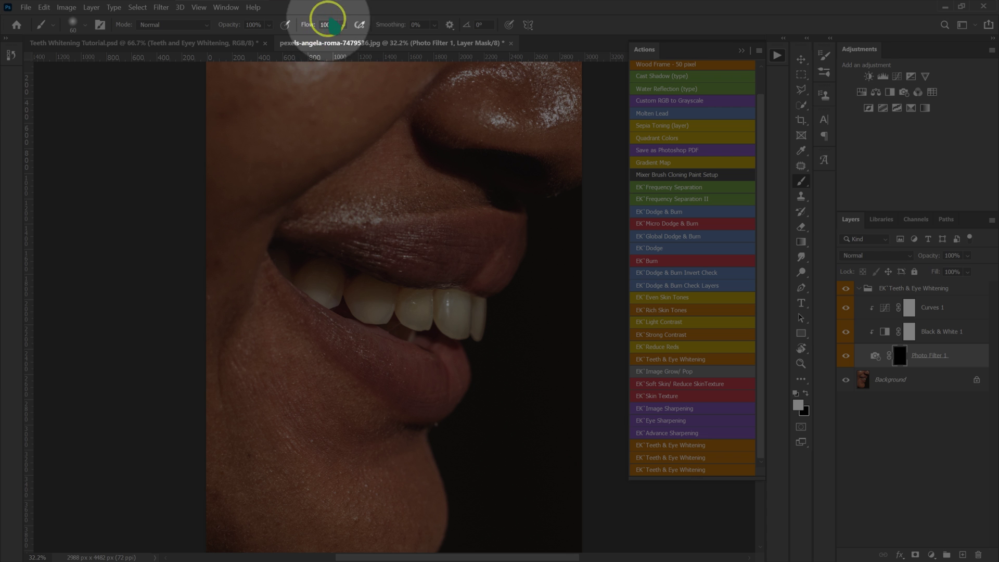
pyautogui.press(']')
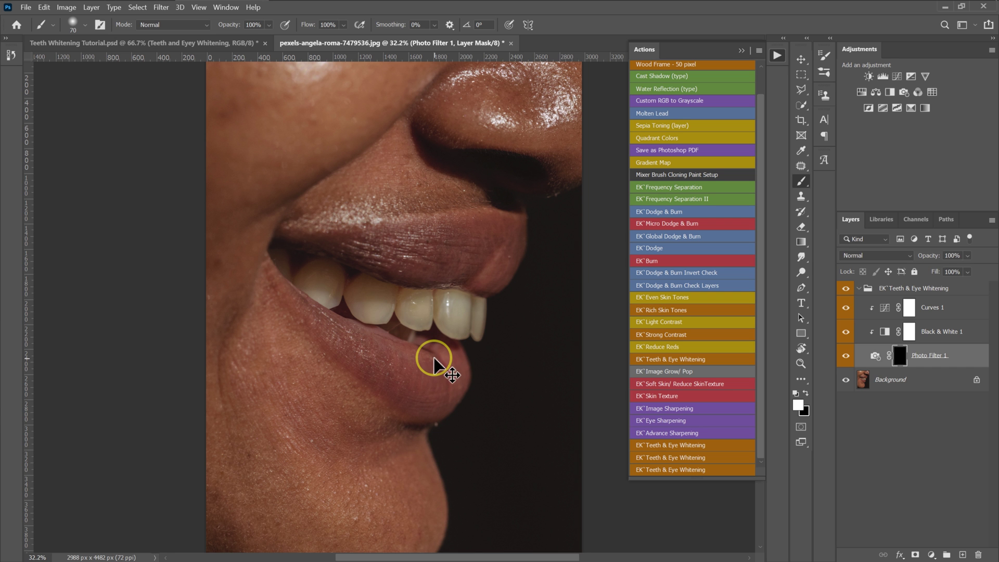
pyautogui.scroll(3, 508, 323)
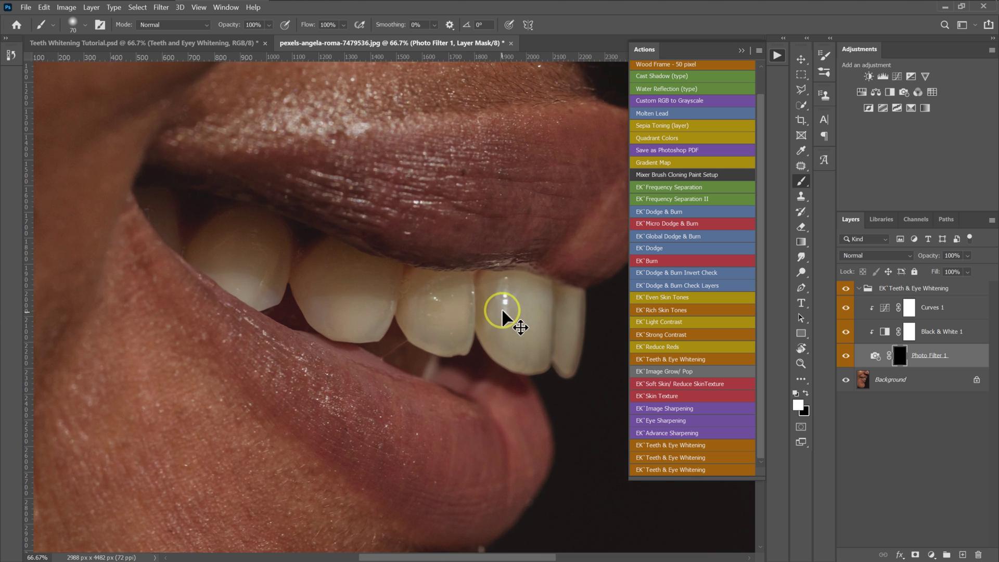
pyautogui.scroll(1, 502, 308)
pyautogui.hscroll(2, 453, 515)
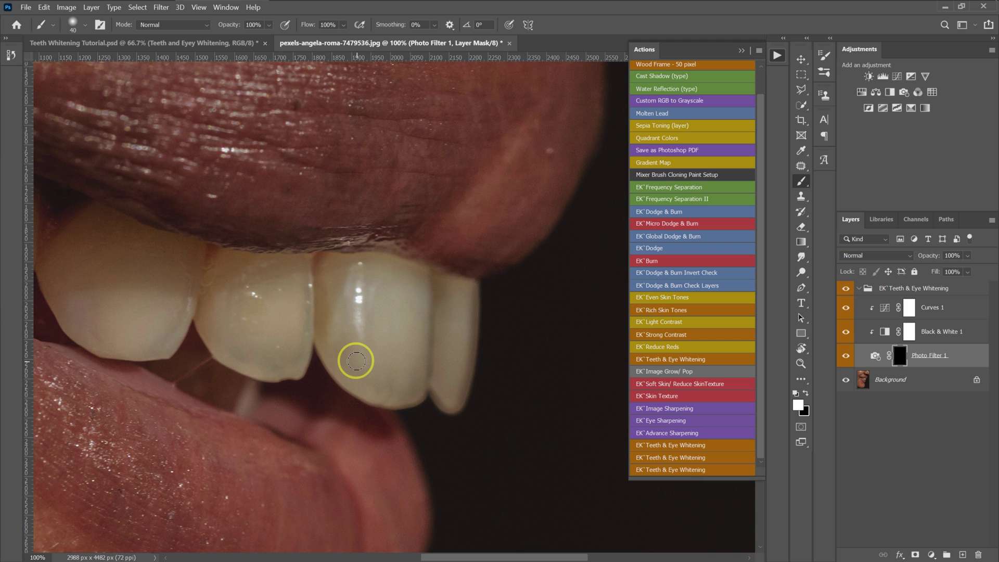
pyautogui.moveTo(355, 349)
pyautogui.mouseDown()
pyautogui.moveTo(328, 269)
pyautogui.moveTo(402, 279)
pyautogui.moveTo(408, 297)
pyautogui.moveTo(333, 339)
pyautogui.moveTo(417, 279)
pyautogui.moveTo(337, 292)
pyautogui.moveTo(377, 399)
pyautogui.moveTo(466, 284)
pyautogui.moveTo(437, 341)
pyautogui.moveTo(457, 393)
pyautogui.mouseUp()
# Paint the remaining side and back teeth white on the Photo Filter 1 mask, enlarging the brush up to 90 px
pyautogui.press('[')
pyautogui.press(']')
pyautogui.moveTo(123, 253)
pyautogui.mouseDown()
pyautogui.moveTo(85, 290)
pyautogui.moveTo(136, 284)
pyautogui.moveTo(63, 254)
pyautogui.moveTo(190, 250)
pyautogui.moveTo(212, 324)
pyautogui.moveTo(273, 278)
pyautogui.moveTo(208, 320)
pyautogui.moveTo(337, 353)
pyautogui.mouseUp()
pyautogui.press(']')
pyautogui.press(']')
pyautogui.hscroll(-5, 195, 183)
pyautogui.moveTo(194, 183)
pyautogui.mouseDown()
pyautogui.moveTo(192, 211)
pyautogui.moveTo(186, 170)
pyautogui.moveTo(143, 194)
pyautogui.moveTo(350, 341)
pyautogui.moveTo(341, 304)
pyautogui.mouseUp()
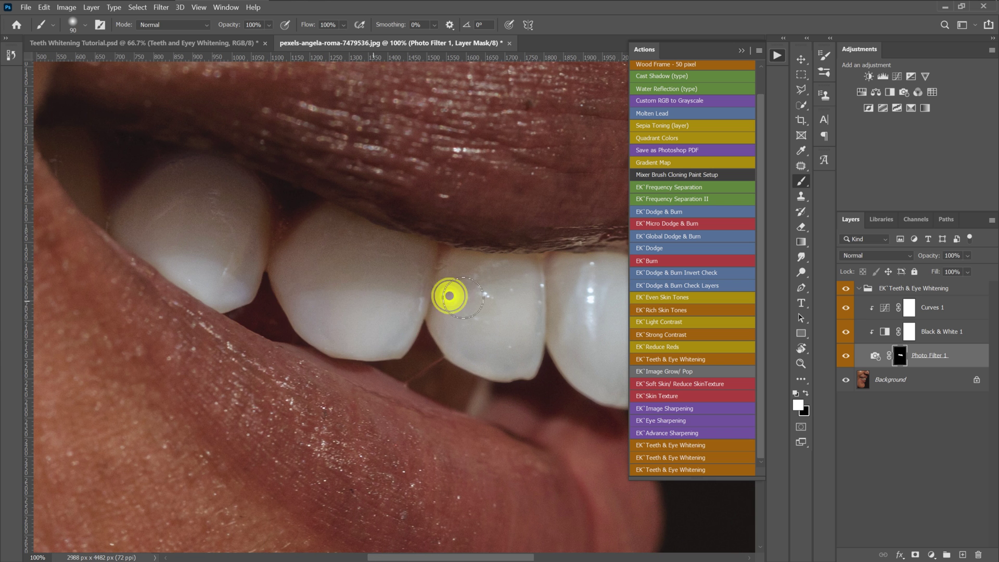
# Compare the whole smile before and after whitening by toggling the visibility of the EK'Teeth & Eye Whitening group
pyautogui.hotkey('ctrl', '-')
pyautogui.hotkey('ctrl', '-')
pyautogui.hotkey('ctrl', '-')
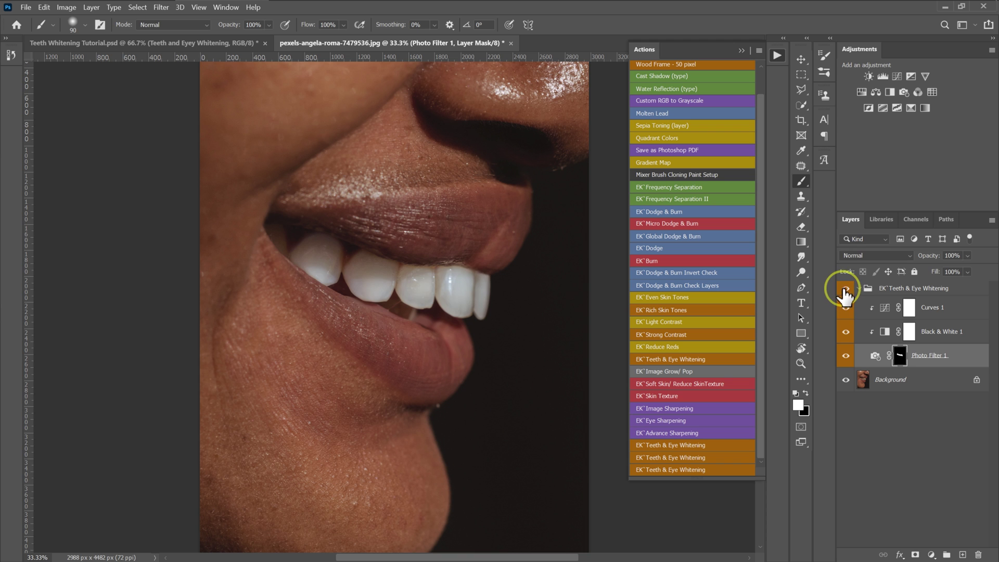
pyautogui.click(845, 289)
pyautogui.click(846, 289)
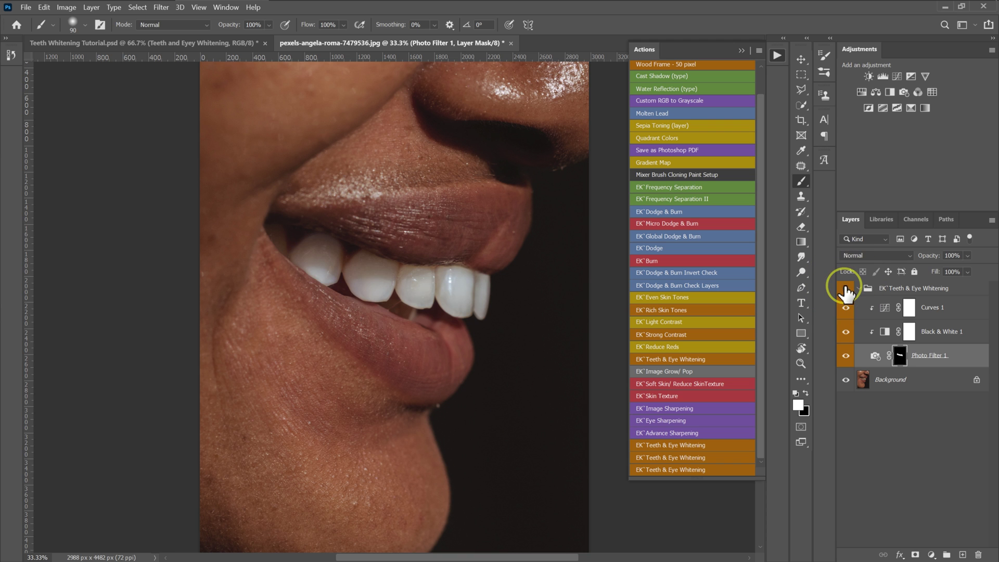
pyautogui.click(845, 289)
pyautogui.click(846, 289)
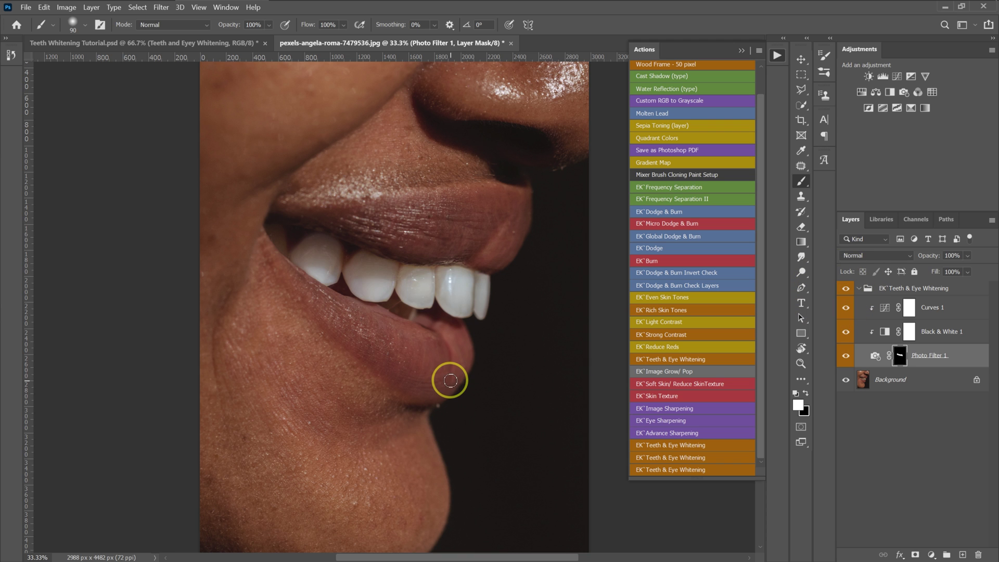
# Set the Photo Filter 1 layer's opacity to 75% and check the softened result by hiding and showing the whitening group
pyautogui.click(968, 255)
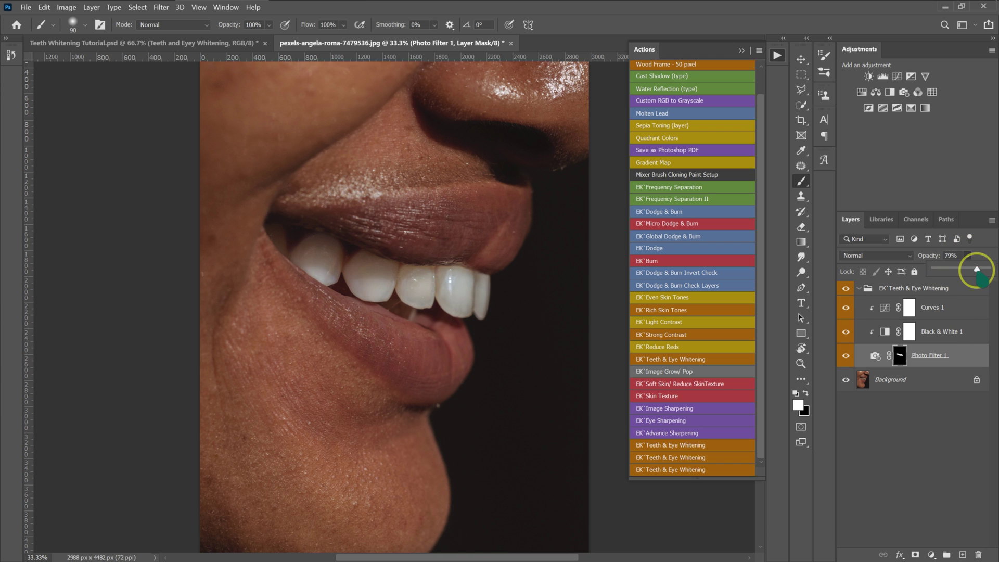
pyautogui.click(846, 289)
pyautogui.click(846, 290)
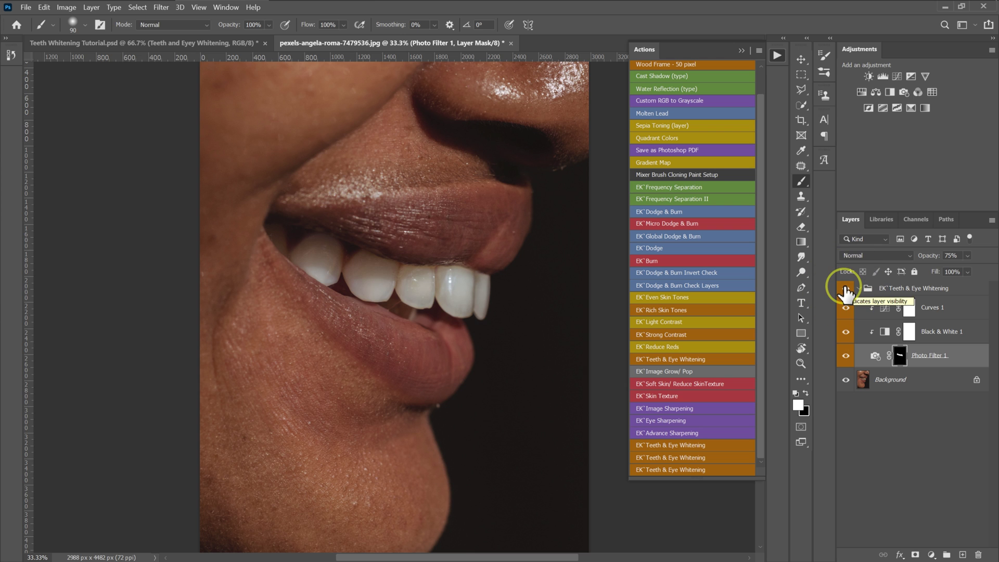
# Bring up the opacity of the Photo Filter 1 layer for adjustment
pyautogui.moveTo(969, 257); pyautogui.dragTo(977, 269)
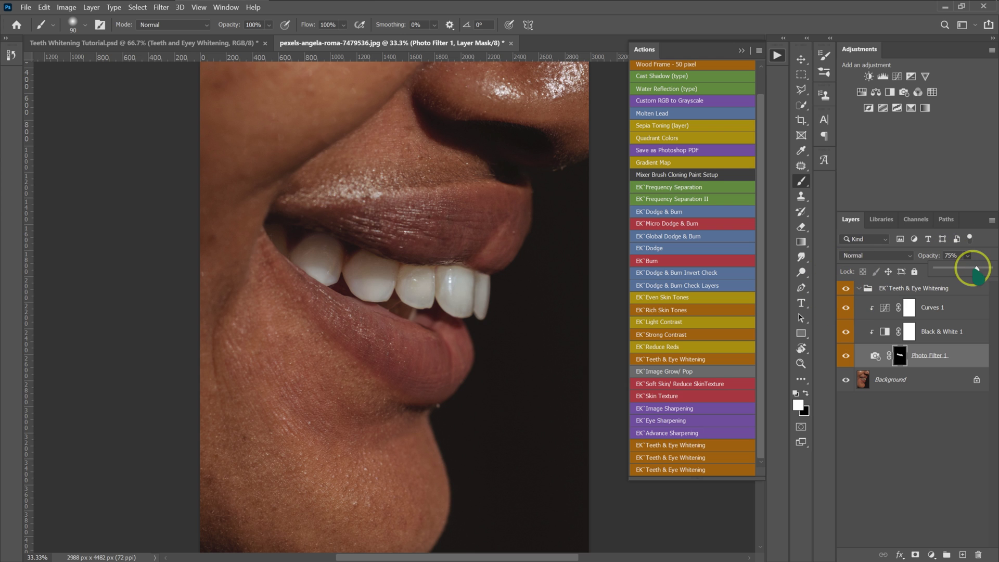